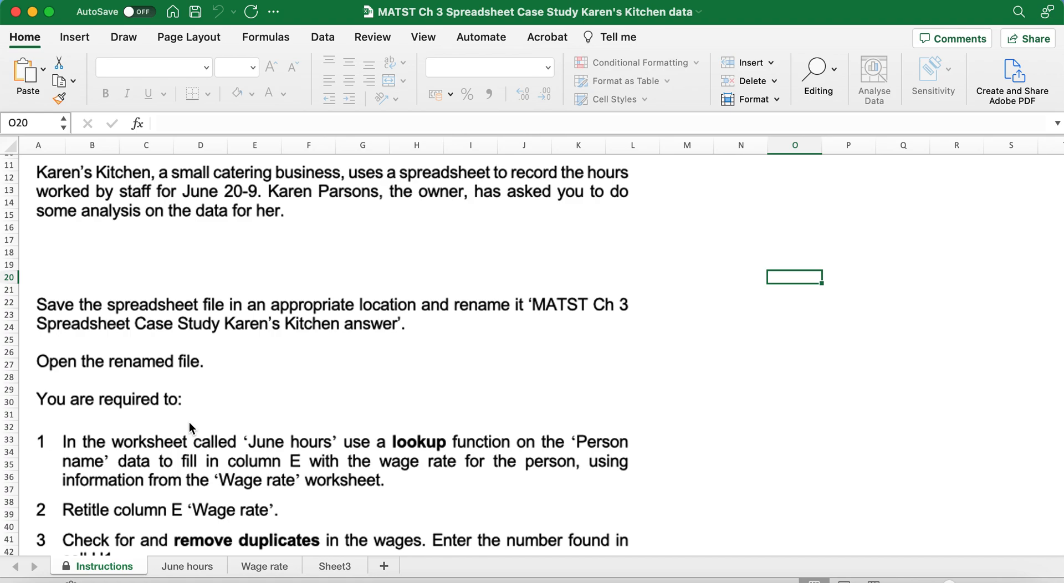
Save a copy of the workbook in the Chapter 3 folder as "MATST Ch 3 Spreadsheet Case Study Karen's Kitchen Answer1".
scroll(189, 427, "down", 5)
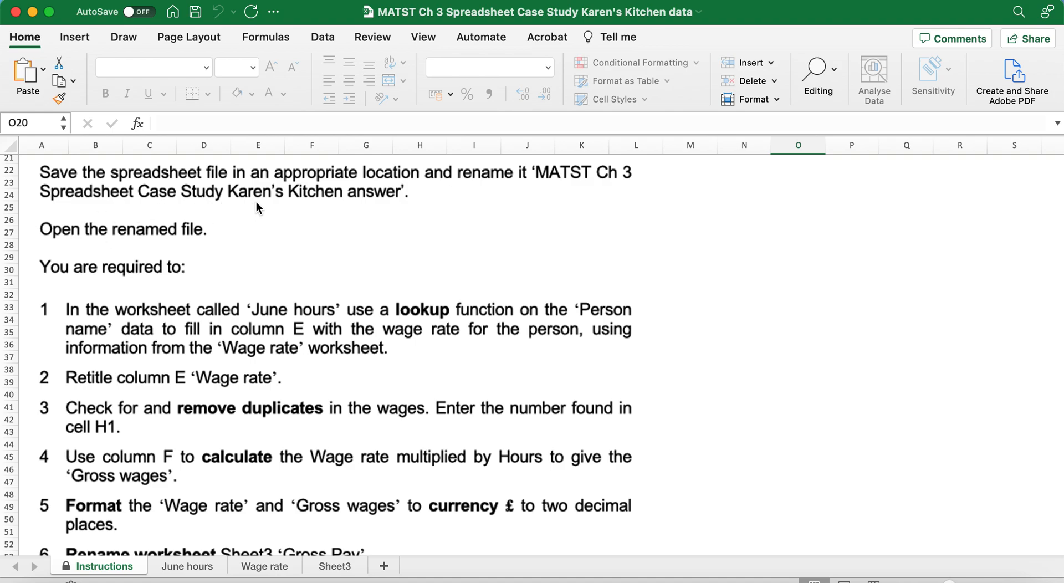
left_click(104, 0)
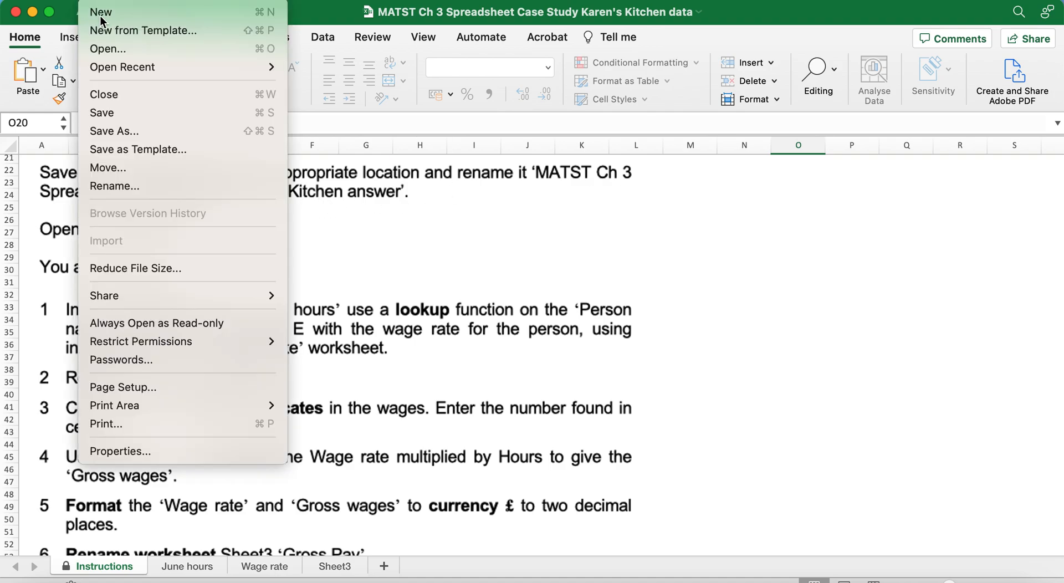
left_click(123, 132)
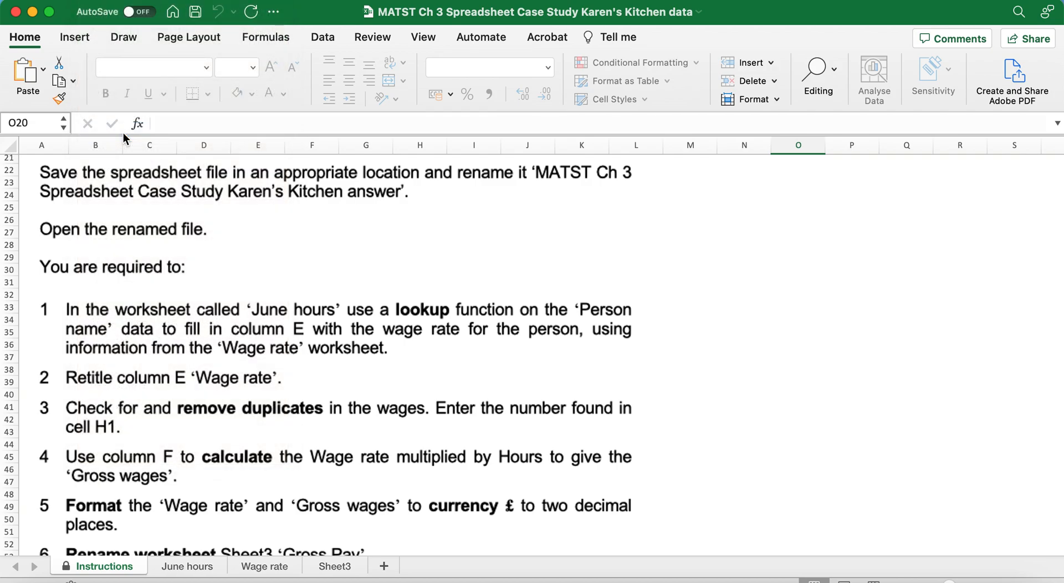
key("Right")
key("BackSpace")
key("BackSpace")
key("BackSpace")
key("BackSpace")
type("Answer")
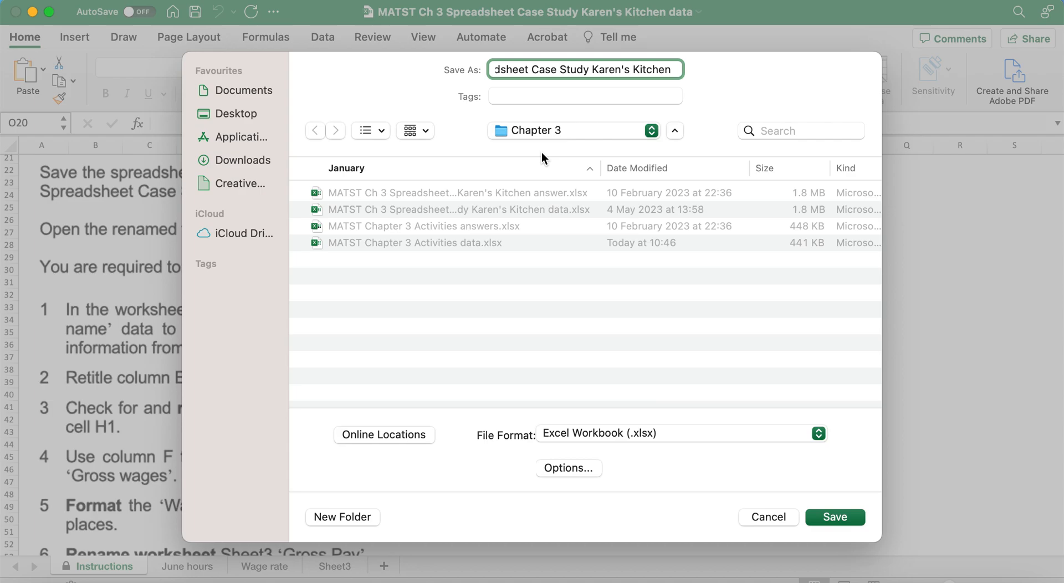
type("1")
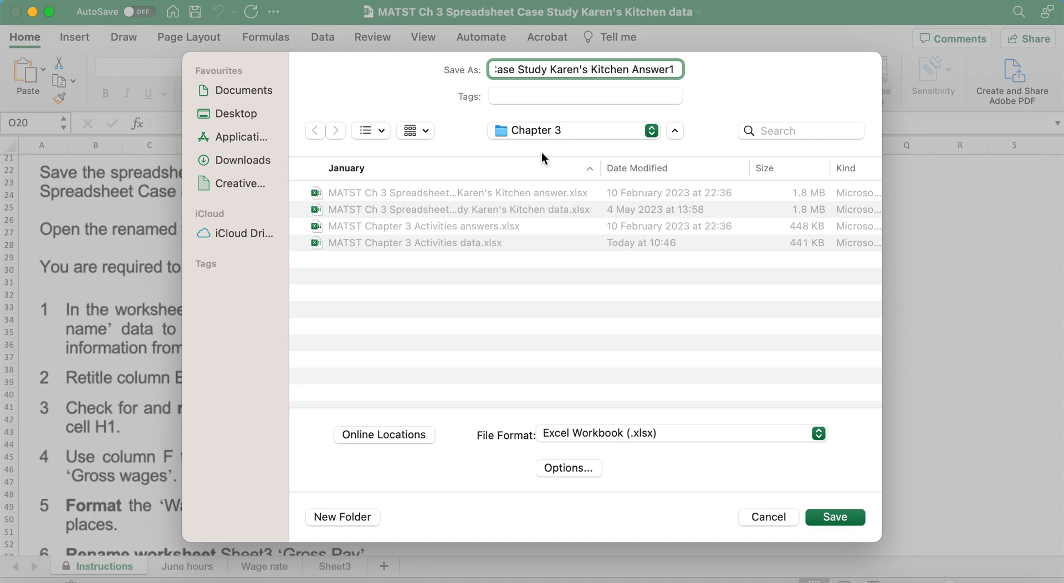
key("Return")
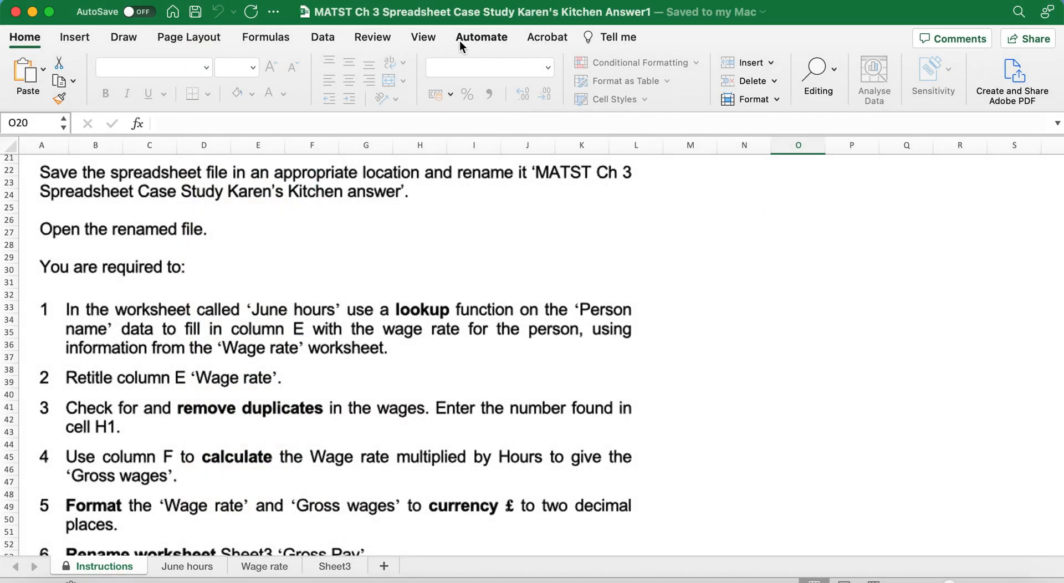
Open a second window of the workbook and arrange both windows vertically.
left_click(423, 38)
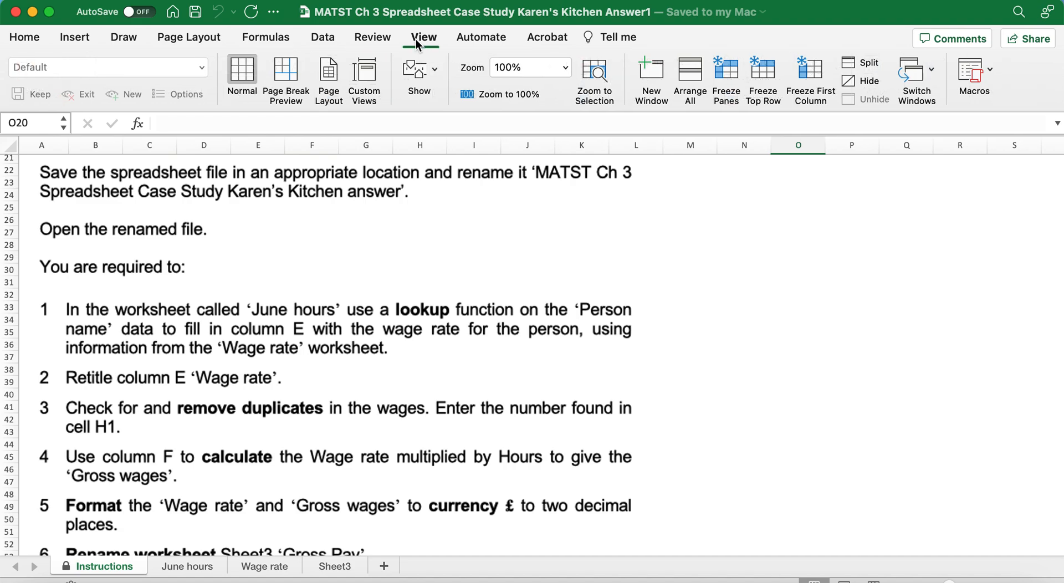
left_click(651, 78)
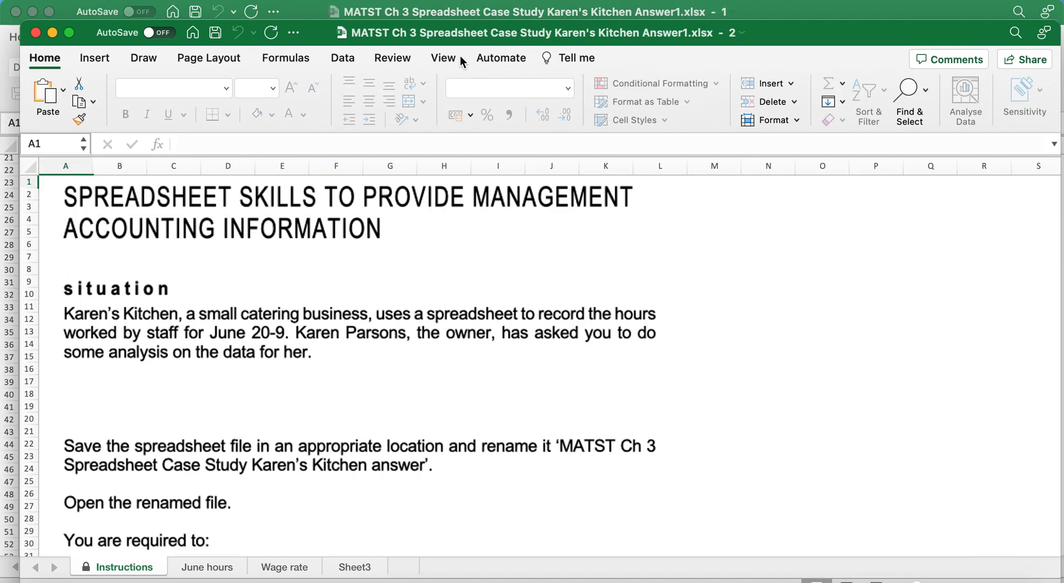
left_click(453, 57)
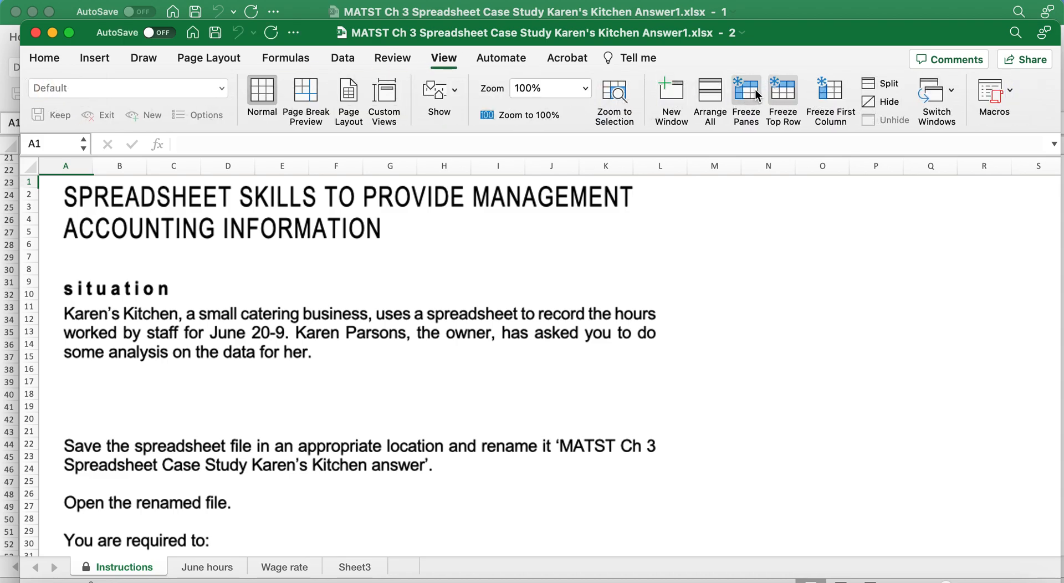
left_click(712, 94)
left_click(590, 256)
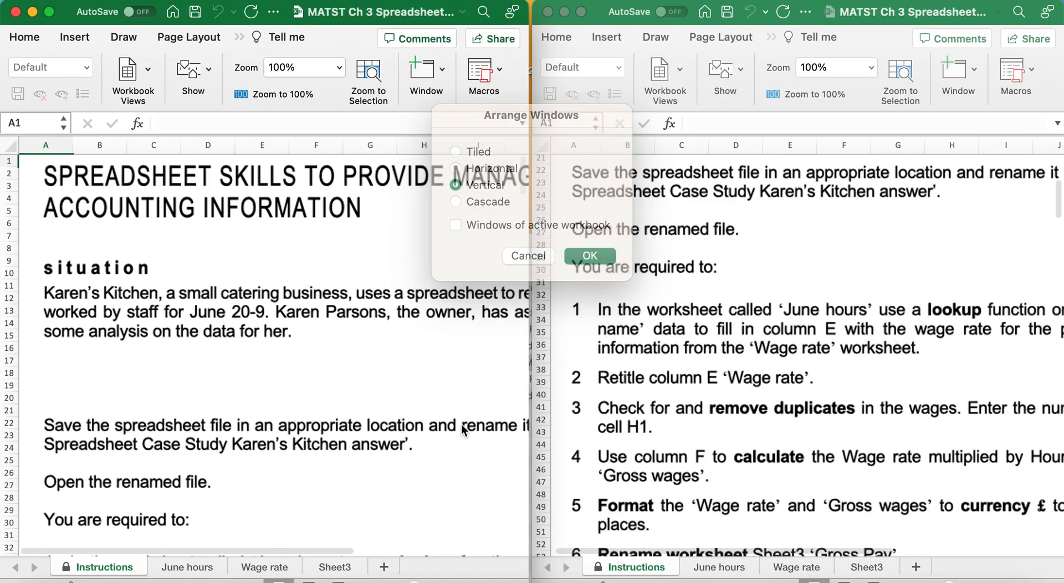
Show the June hours sheet in one window and the numbered task list at 84% zoom in the other.
left_click(710, 566)
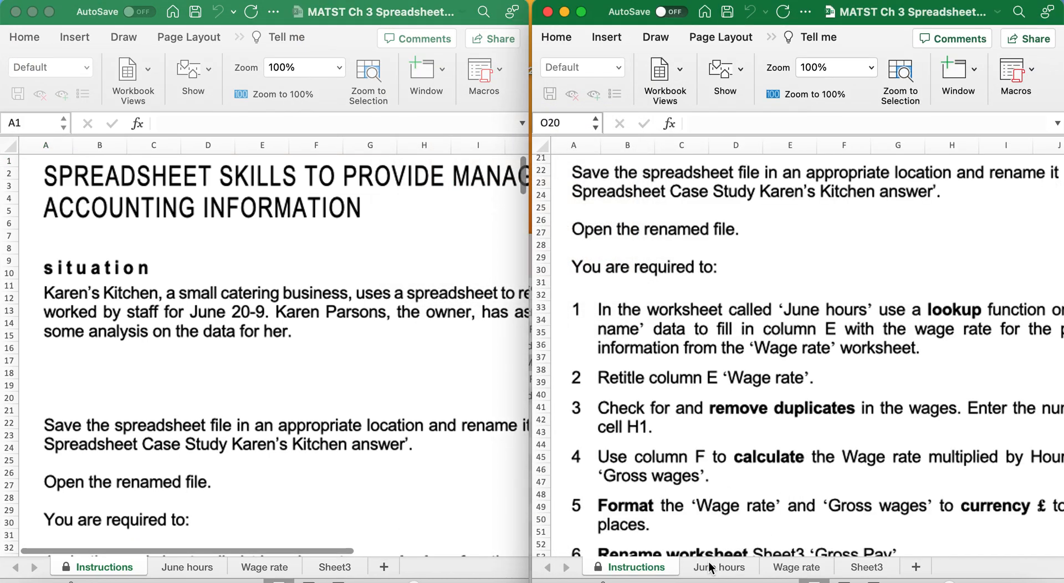
left_click(711, 566)
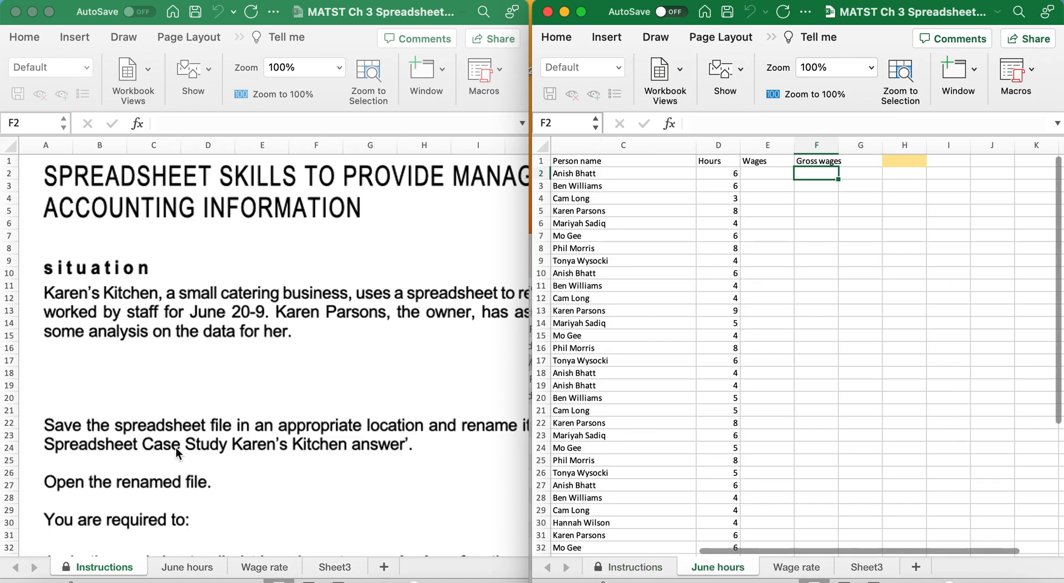
left_click(278, 445)
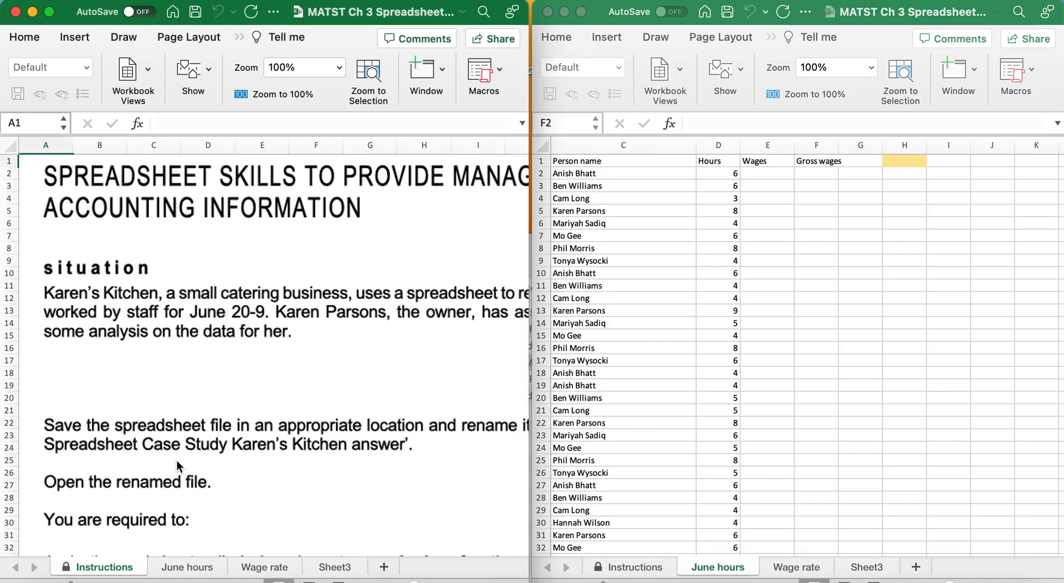
scroll(180, 463, "down", 5)
scroll(180, 463, "right", 2)
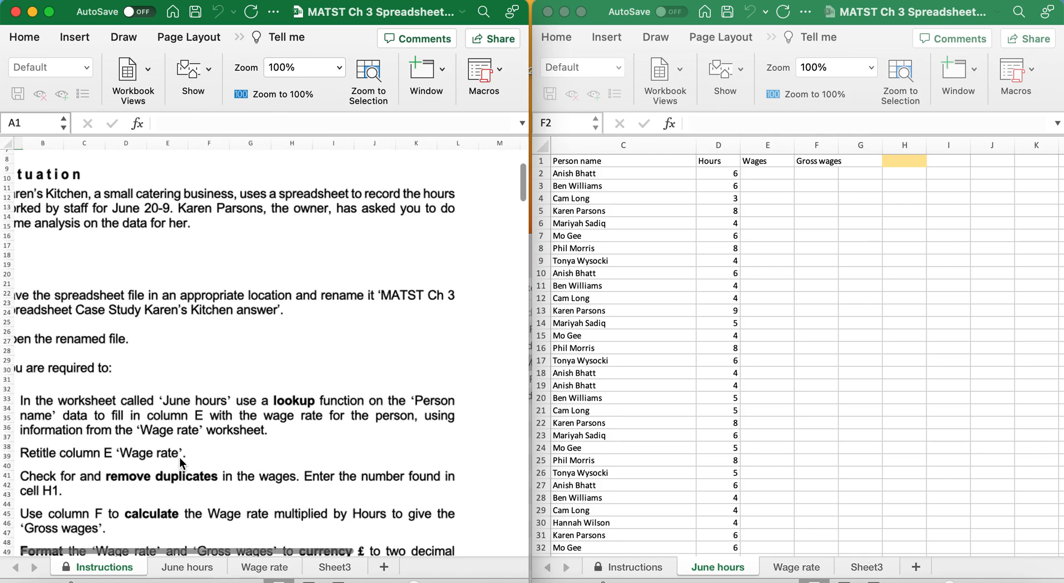
scroll(180, 462, "down", 6)
scroll(180, 462, "left", 1)
scroll(180, 462, "down", 2)
scroll(180, 463, "right", 2)
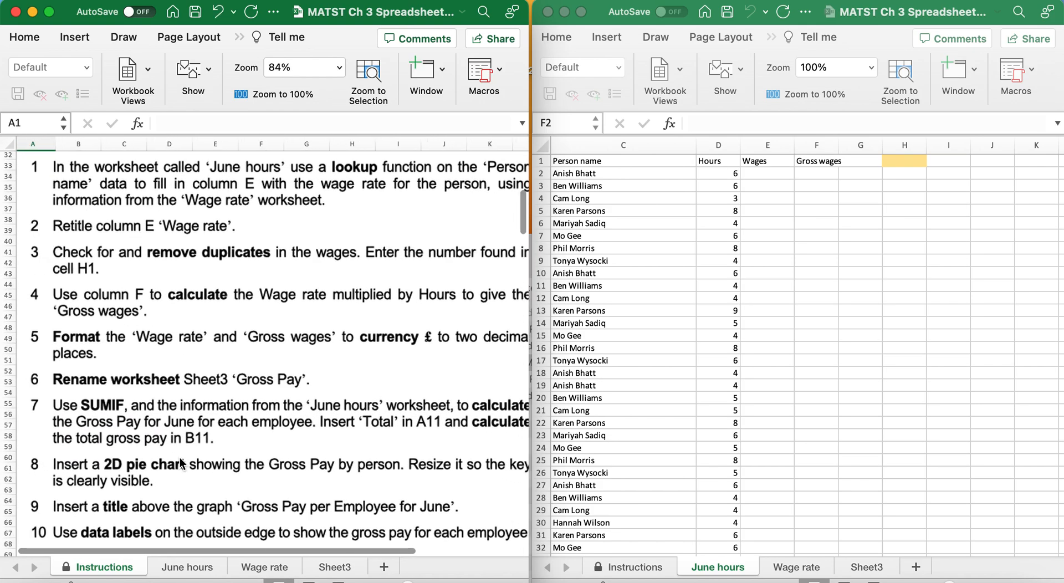
scroll(180, 463, "up", 1)
scroll(180, 462, "right", 1)
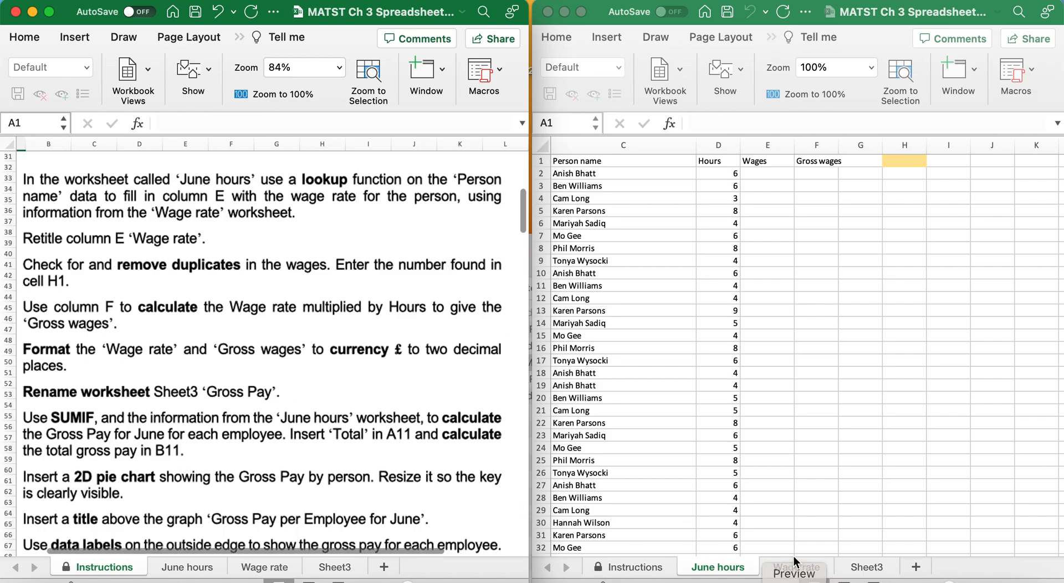
Start a VLOOKUP in cell E2 of the June hours sheet with C2 as the lookup value.
left_click(764, 166)
left_click(765, 172)
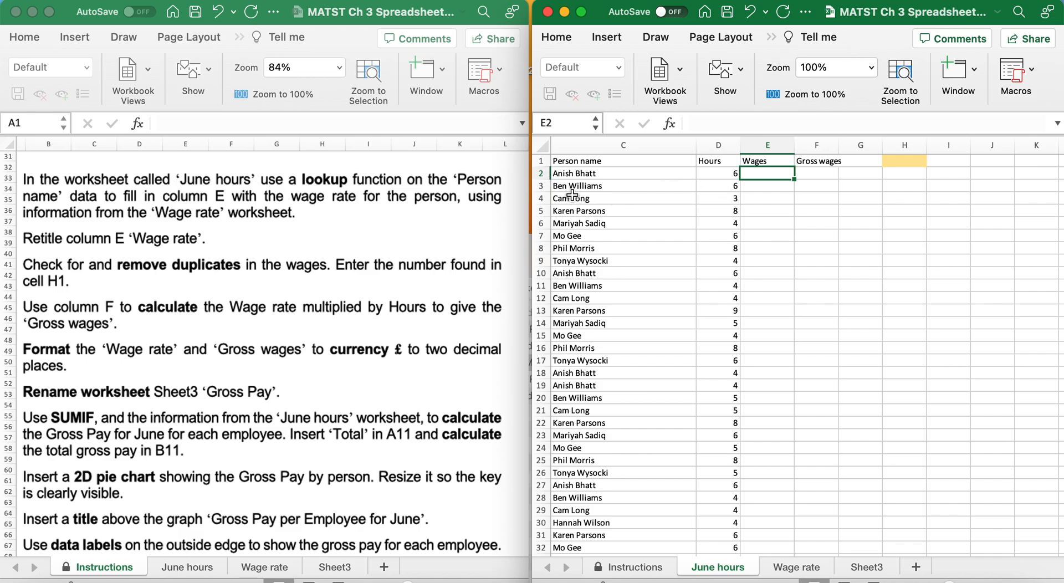
left_click(781, 567)
left_click(770, 311)
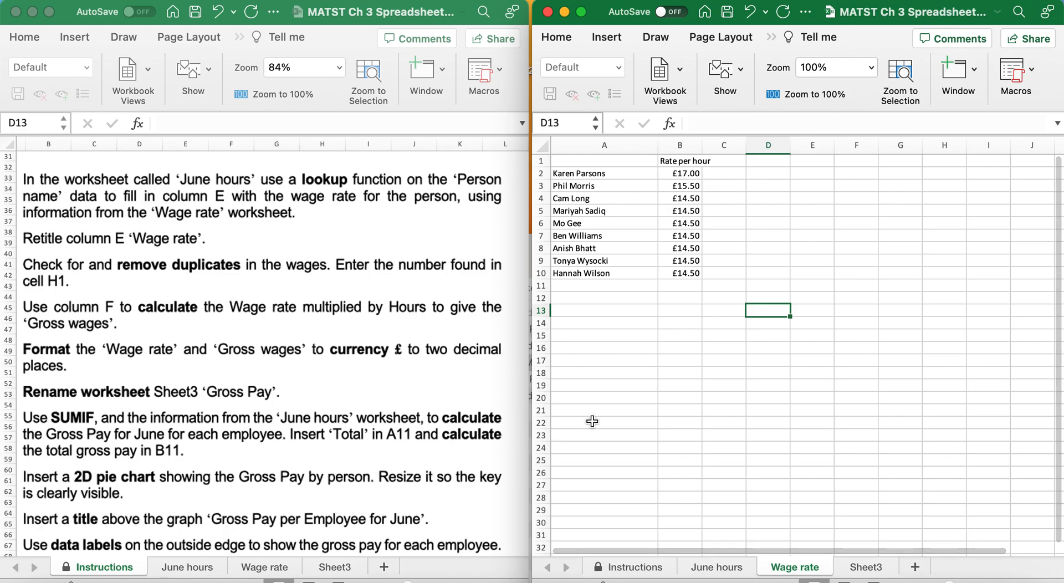
left_click(715, 567)
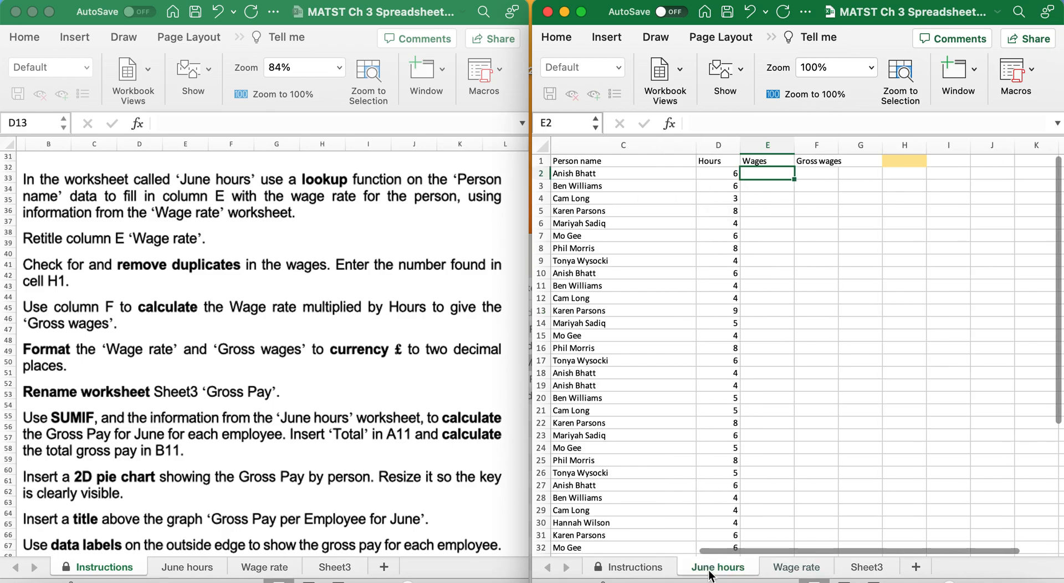
left_click(774, 37)
left_click(785, 54)
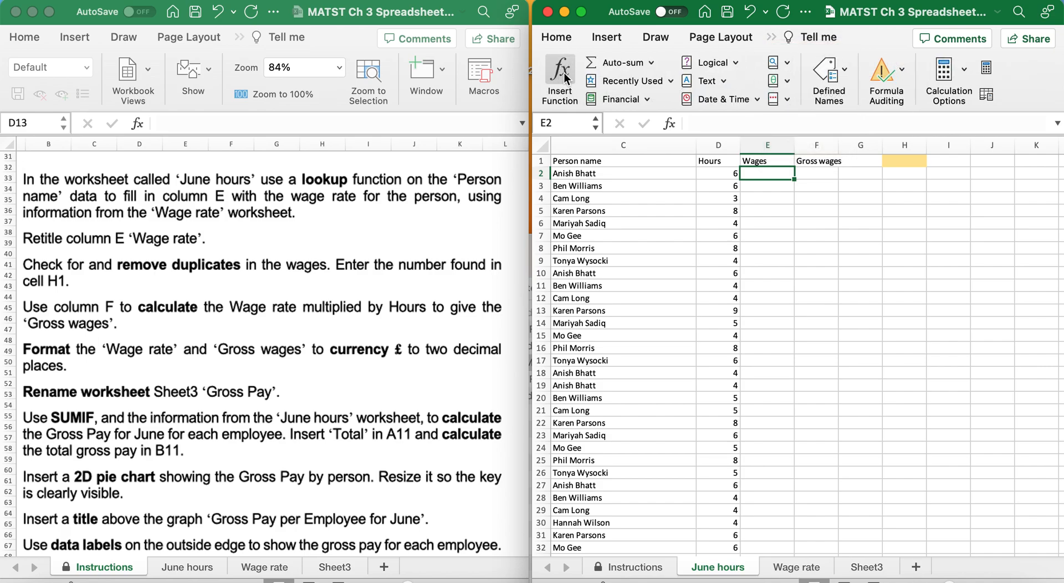
left_click(555, 71)
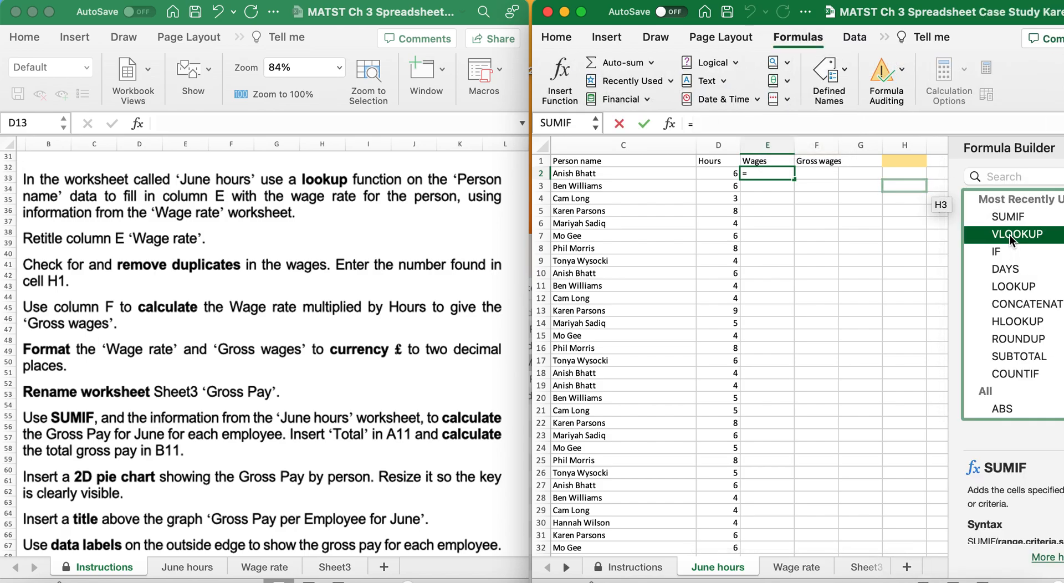
double_click(1009, 235)
left_click(563, 172)
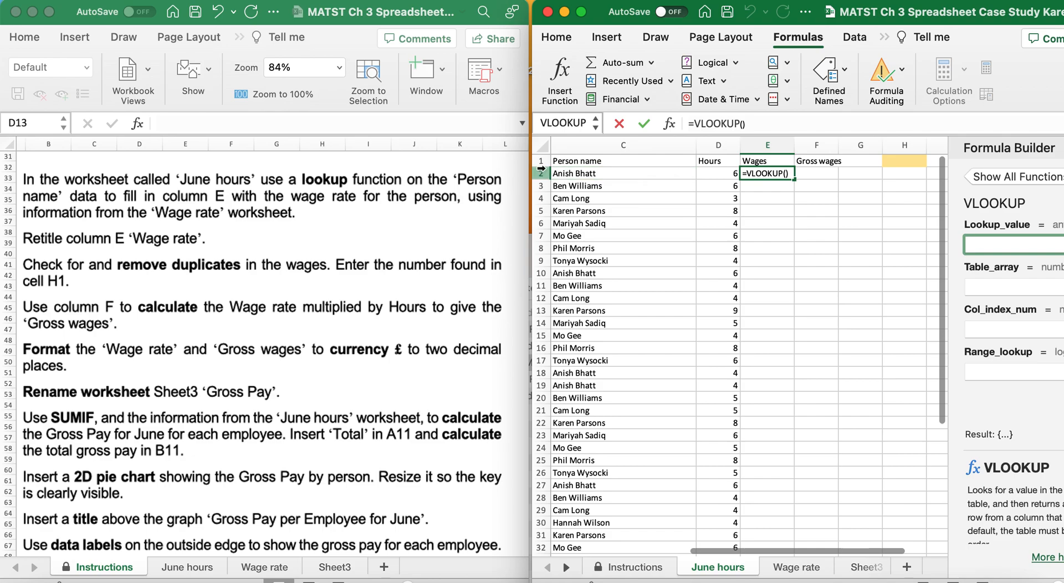
Set the VLOOKUP's table array to A2:B10 on the Wage rate sheet.
left_click(979, 282)
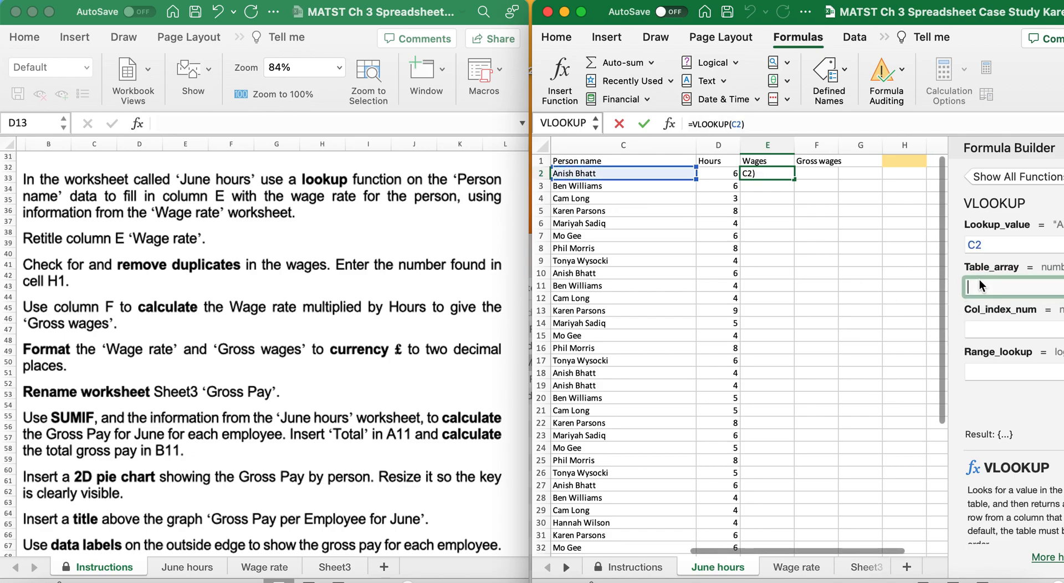
left_click(793, 566)
left_click(611, 173)
left_click_drag(611, 173, 690, 273)
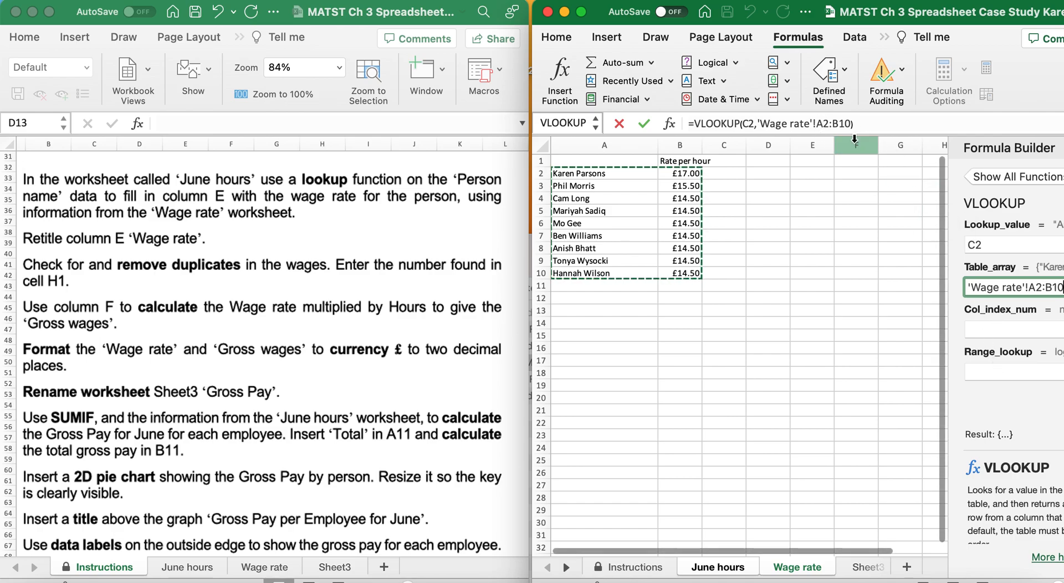
Make the table array reference in the formula absolute, as 'Wage rate'!$A$2:$B$10.
left_click(819, 125)
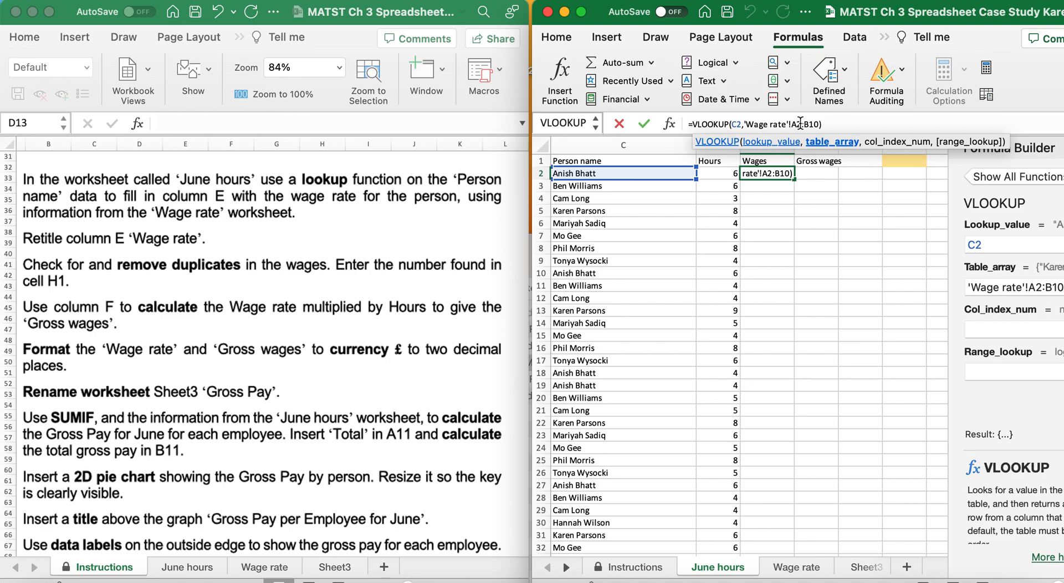
left_click(793, 123)
type("$A")
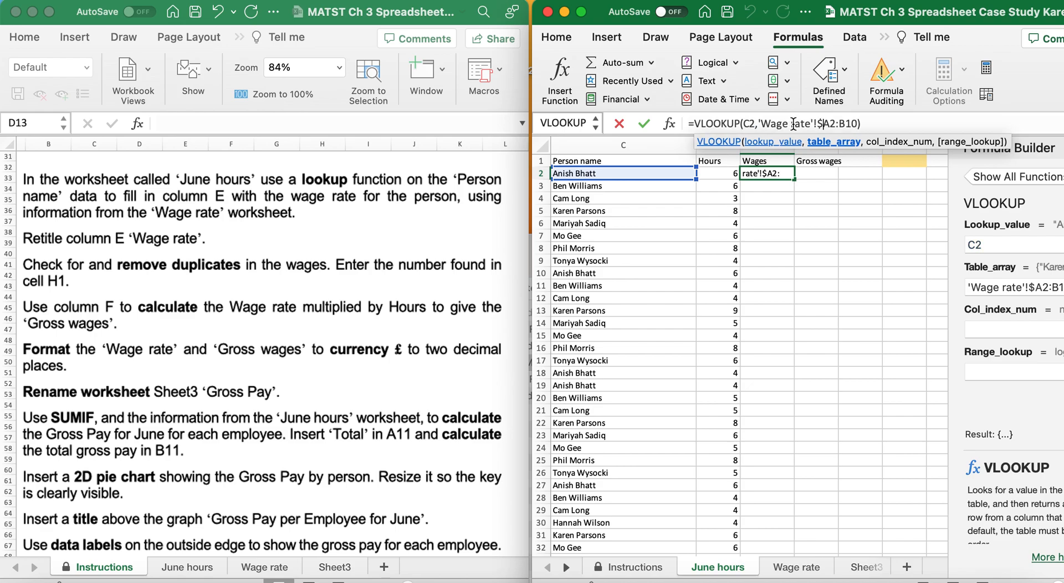
type("$")
key("Right")
key("Right")
type("$")
key("Right")
type("$")
Complete the VLOOKUP in E2 with column index 2 and range lookup FALSE.
left_click(983, 329)
type("2")
left_click(980, 369)
type("false")
key("Return")
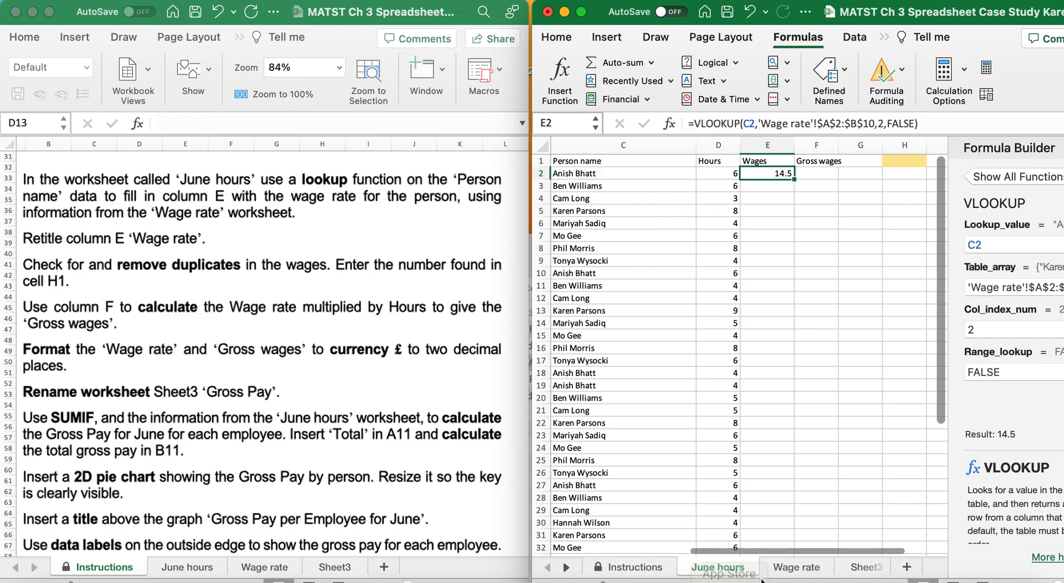
Fill the VLOOKUP from E2 down column E and check the looked-up rates against the Wage rate sheet.
left_click(794, 568)
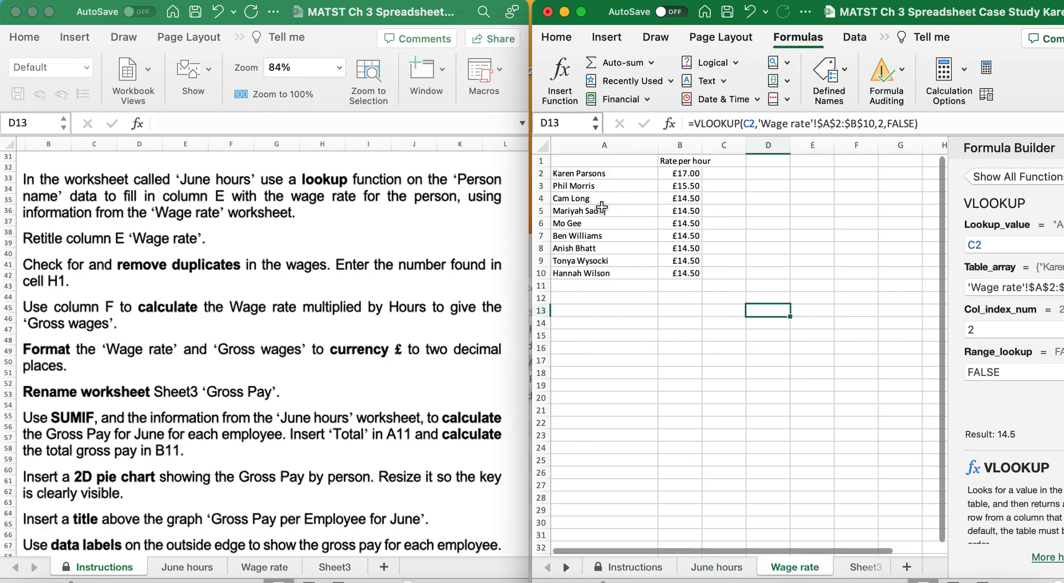
left_click(681, 249)
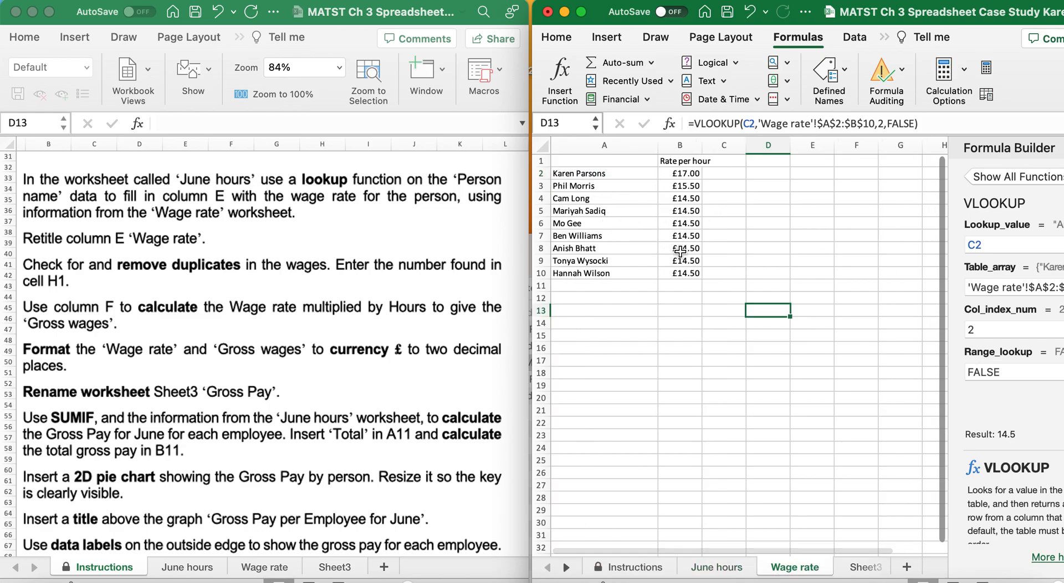
left_click(714, 567)
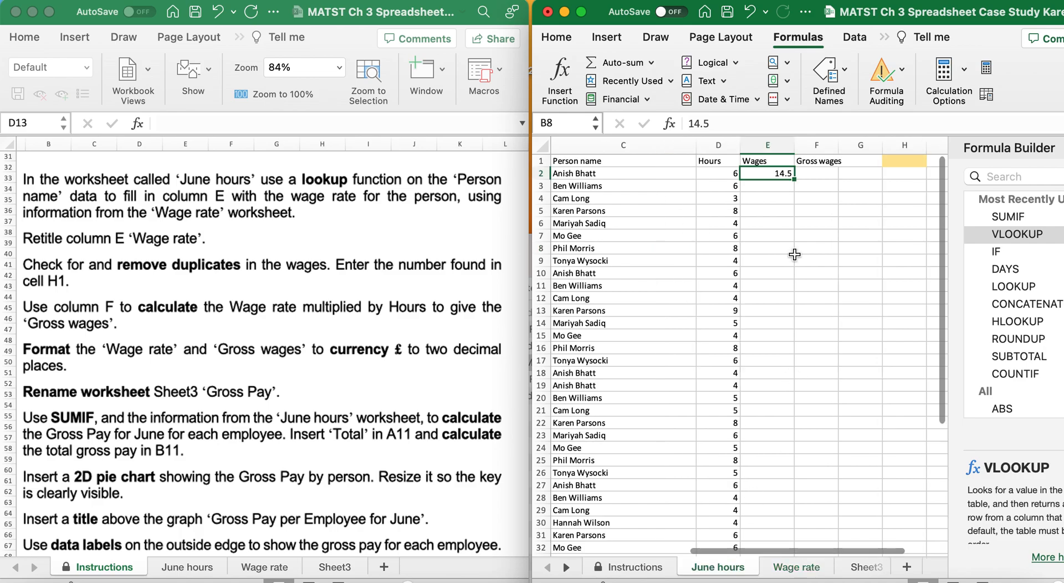
double_click(795, 179)
left_click(772, 191)
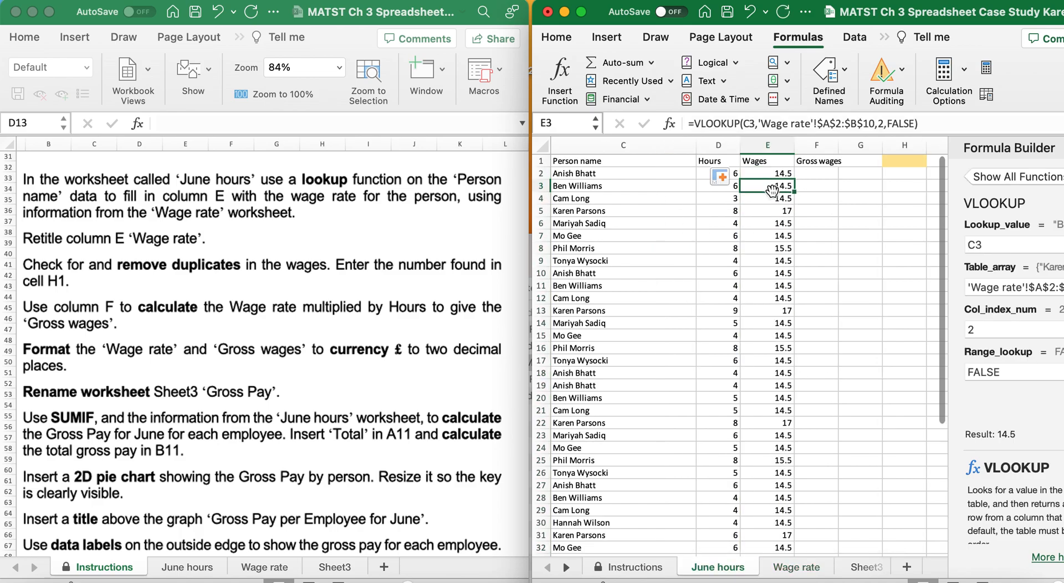
left_click(778, 212)
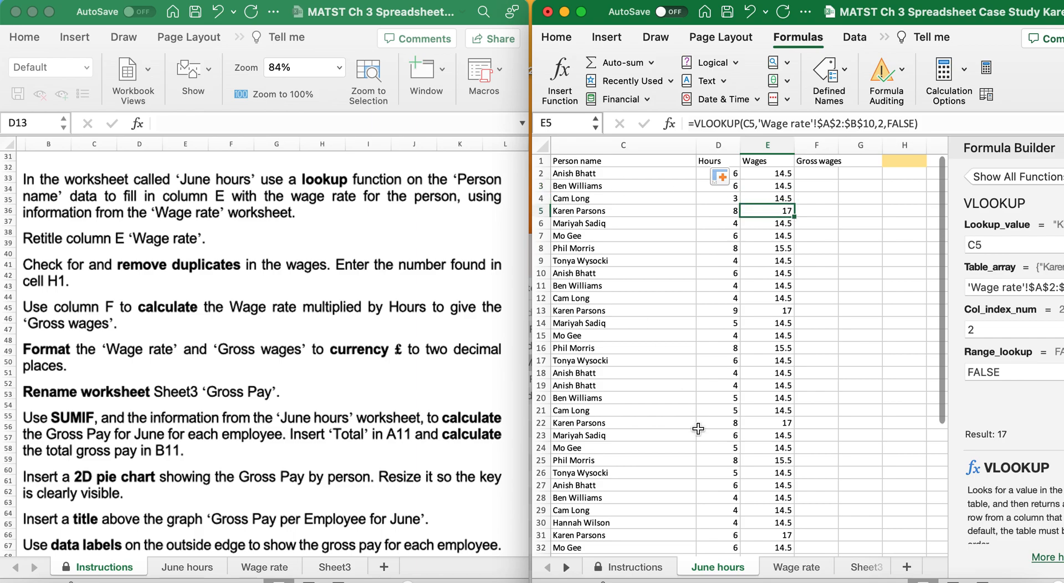
left_click(773, 572)
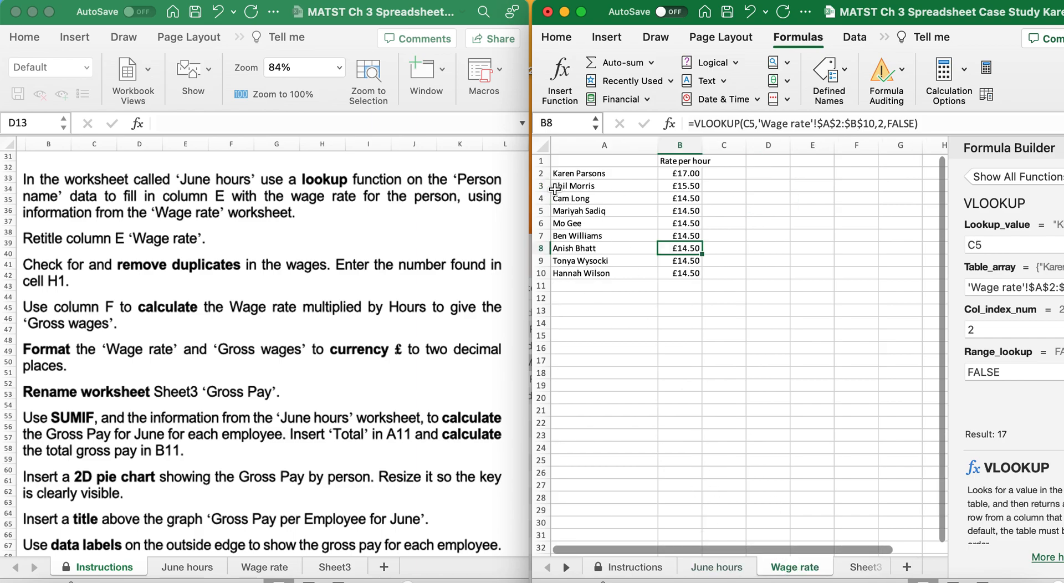
left_click(591, 173)
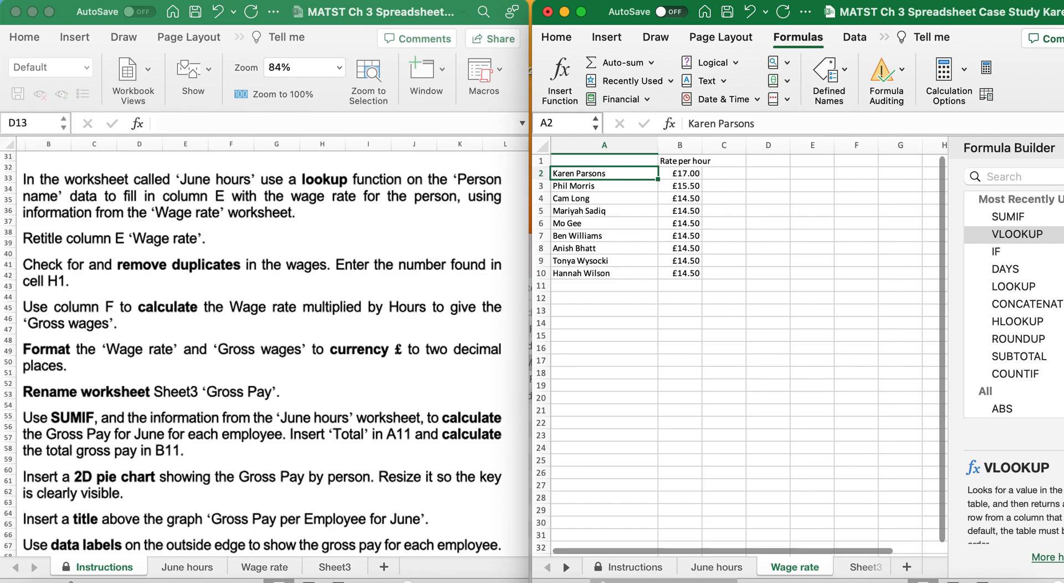
left_click(710, 567)
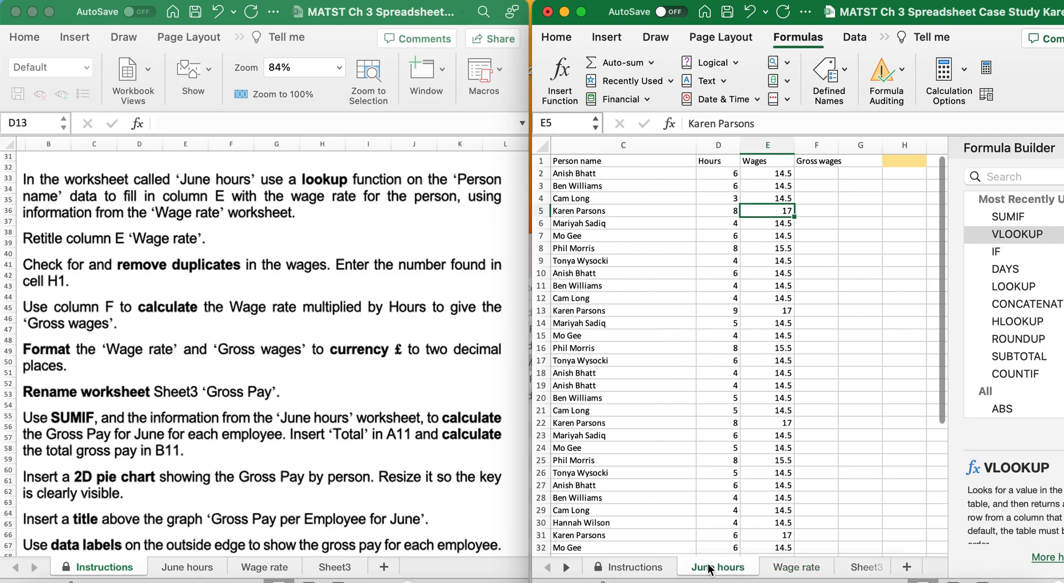
Retitle the column E header in E1 of the June hours sheet as 'Wage rate'.
scroll(272, 487, "down", 3)
scroll(272, 487, "down", 1)
scroll(269, 471, "left", 2)
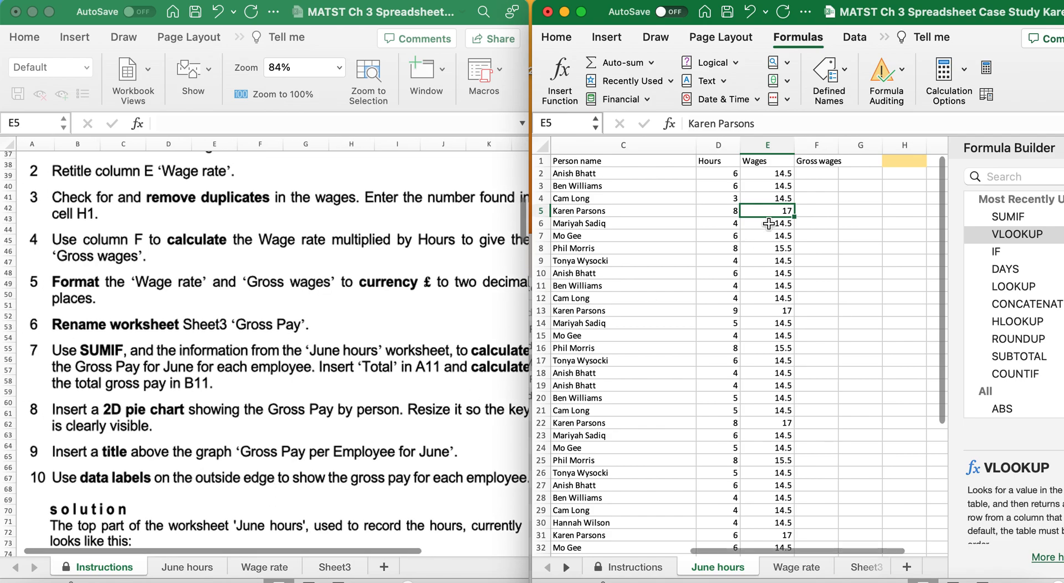
double_click(764, 162)
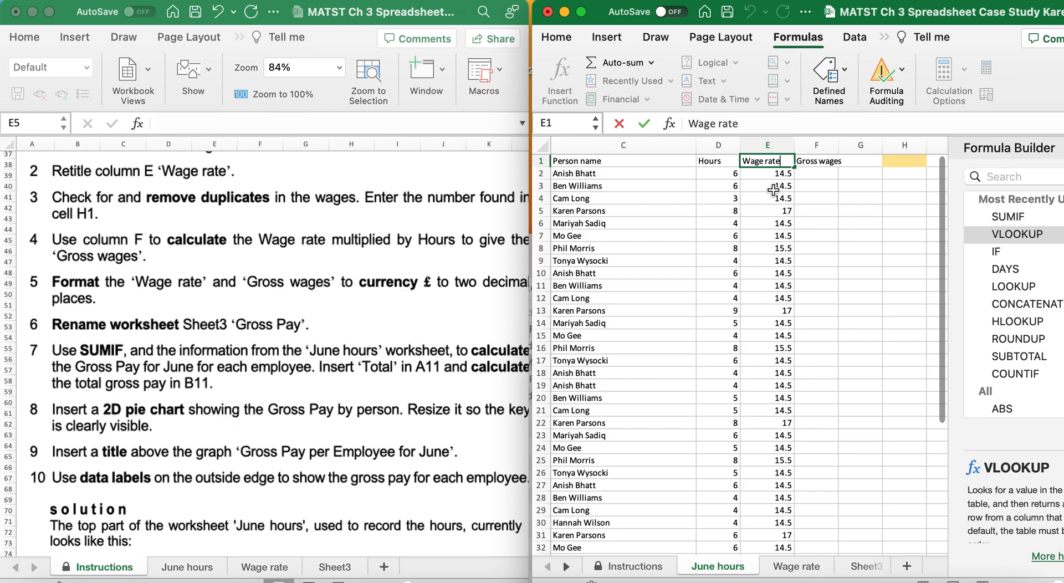
key("Return")
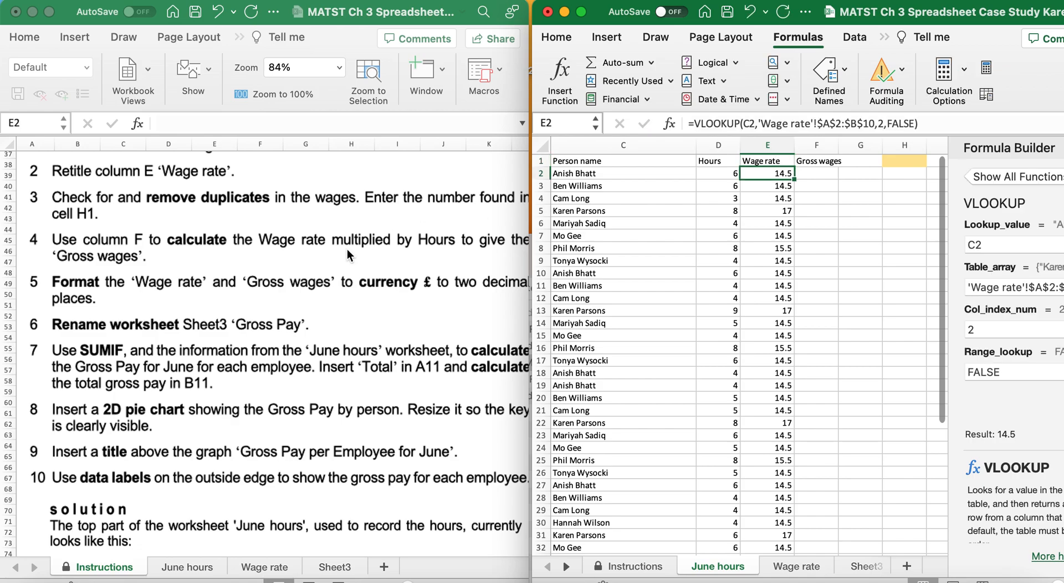
Remove duplicate rows from the June hours data, treating row 1 as headers and comparing all columns.
scroll(347, 248, "down", 3)
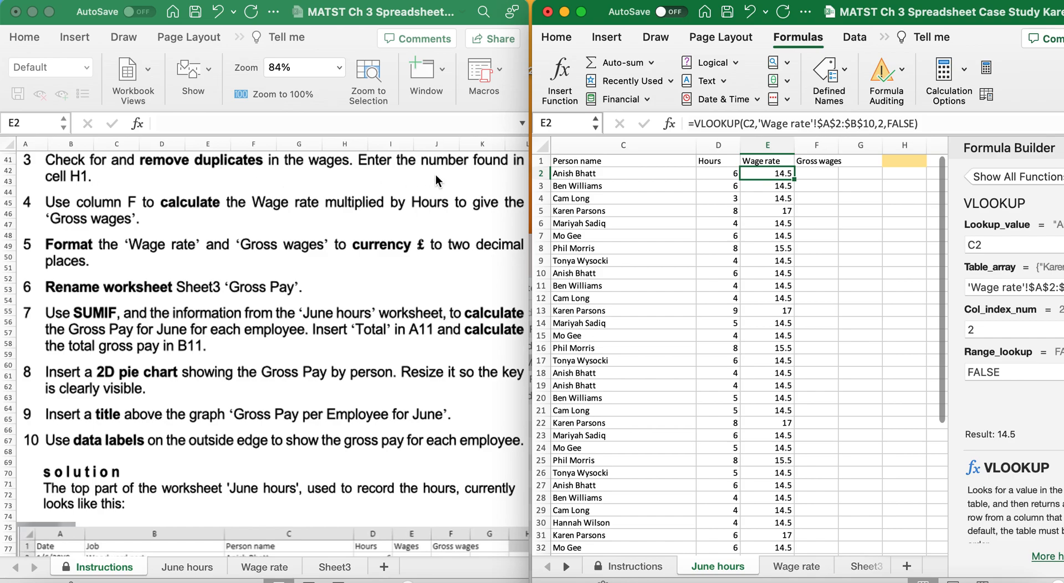
left_click(884, 37)
left_click(855, 37)
left_click(855, 37)
left_click(885, 80)
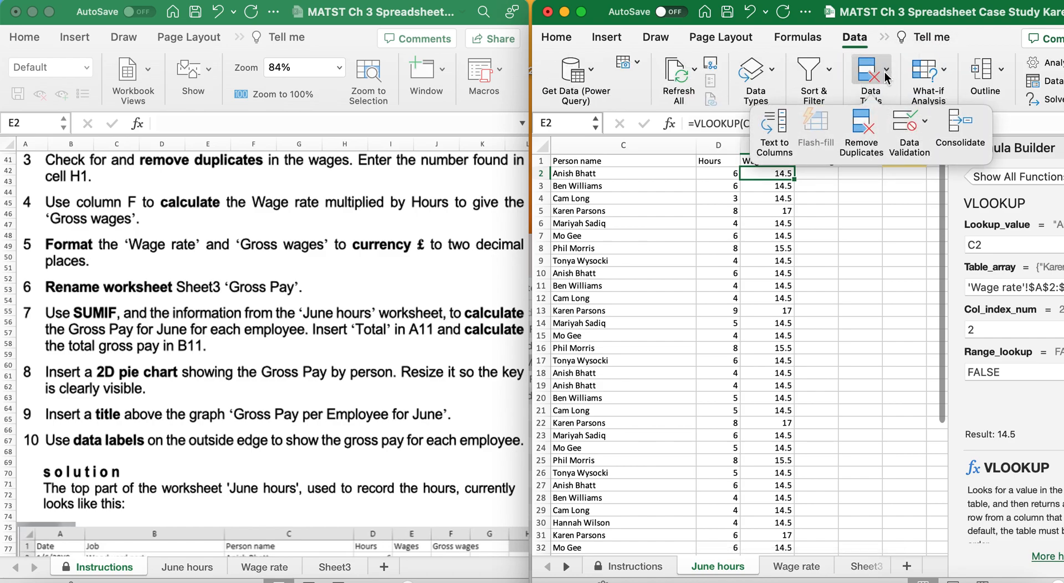
left_click(864, 123)
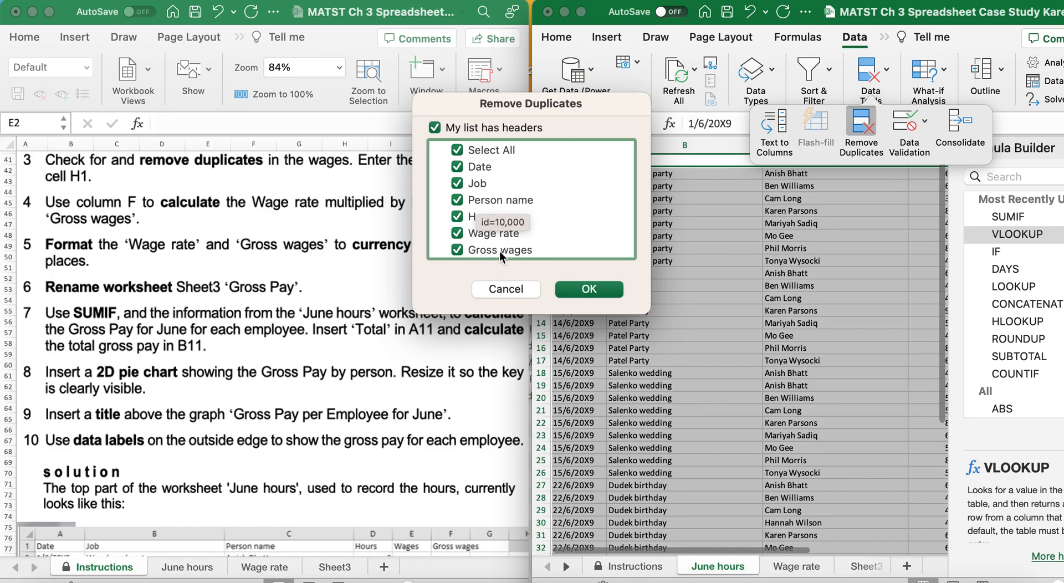
left_click(586, 292)
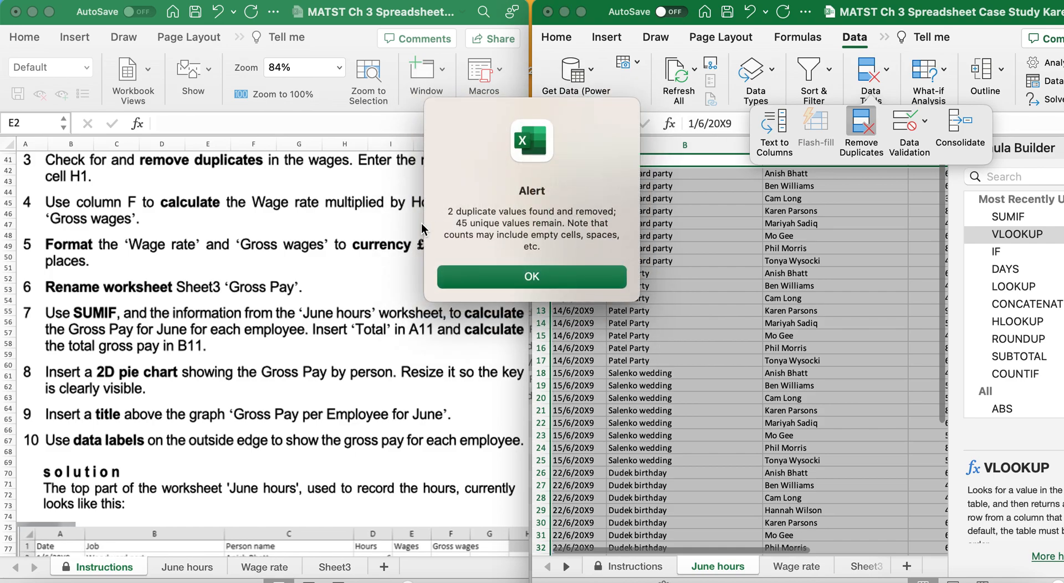
left_click(545, 289)
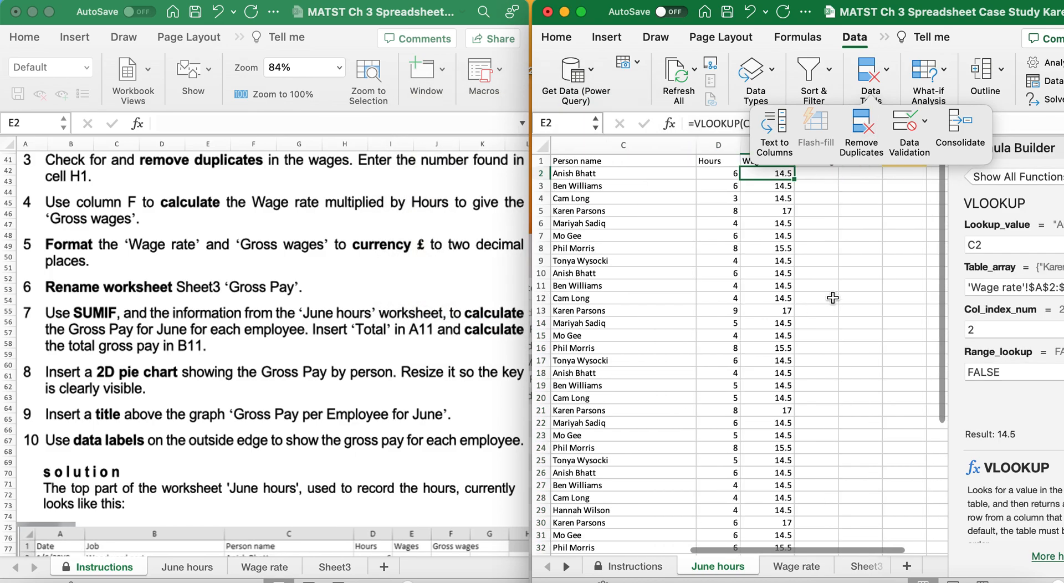
Enter 2 in cell H1 as the number of duplicates found.
left_click(844, 225)
left_click(874, 160)
type("2")
left_click(747, 210)
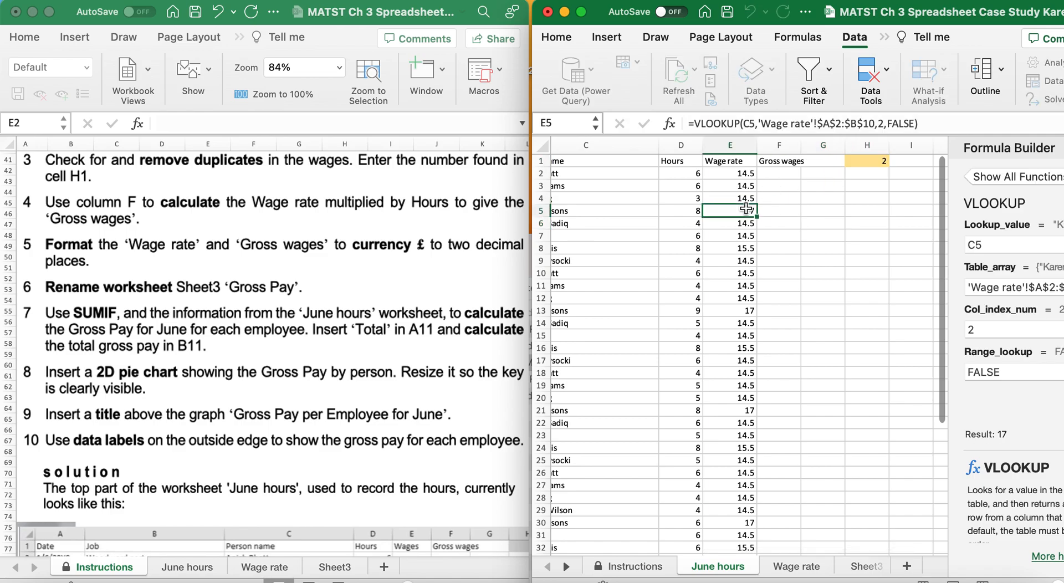
Calculate the gross wages in F2 with =(D2*E2) and fill the formula down column F.
scroll(350, 315, "down", 3)
scroll(351, 317, "up", 1)
left_click(792, 174)
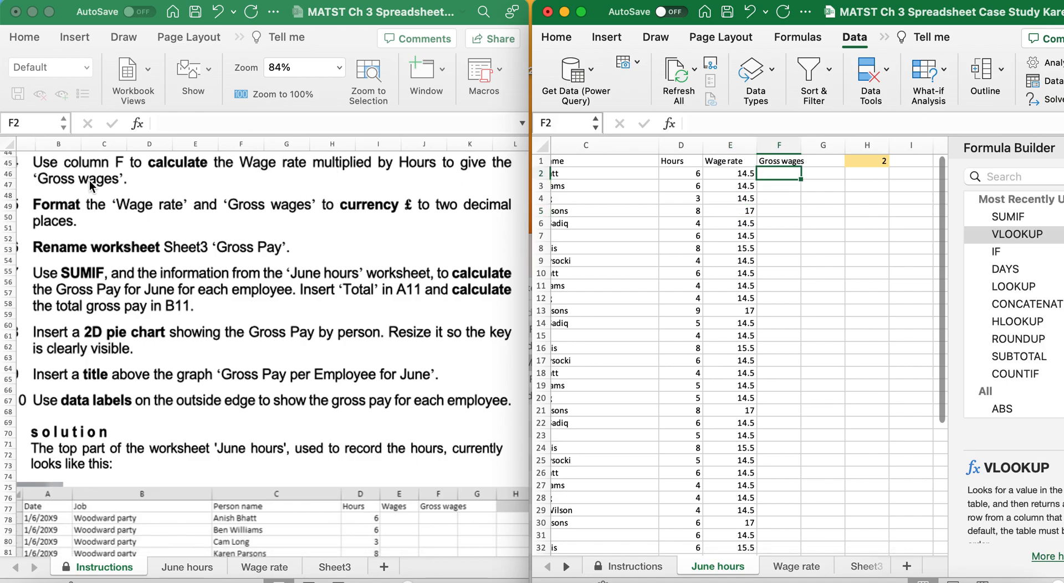
type("=(")
left_click(674, 172)
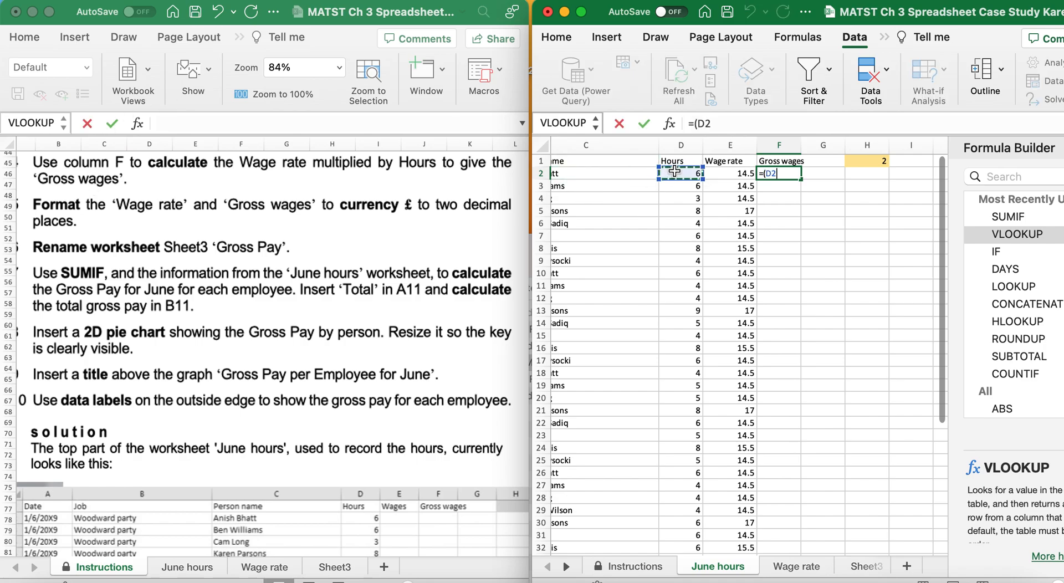
type("*")
left_click(733, 175)
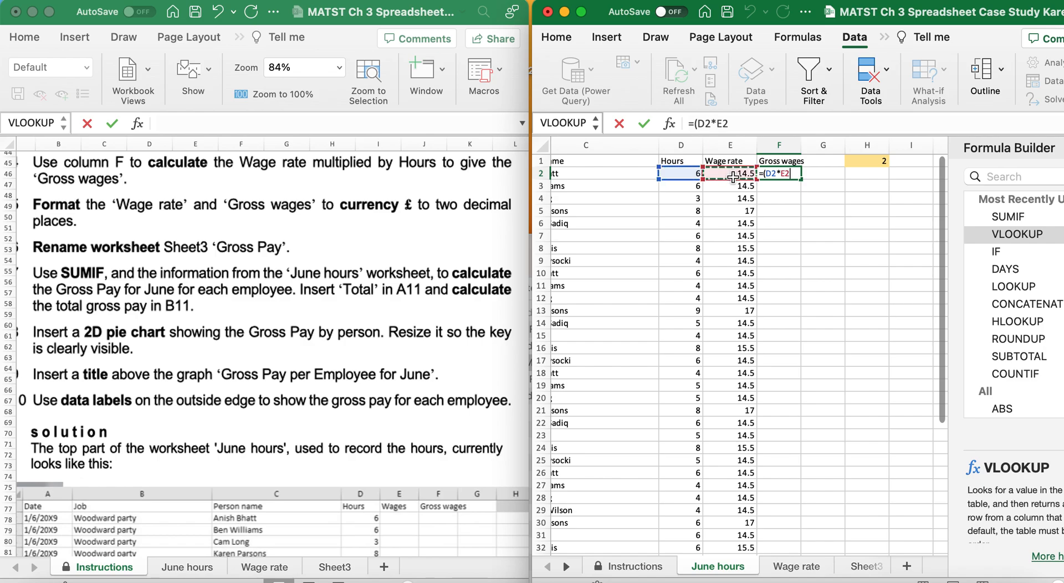
type(")")
key("Return")
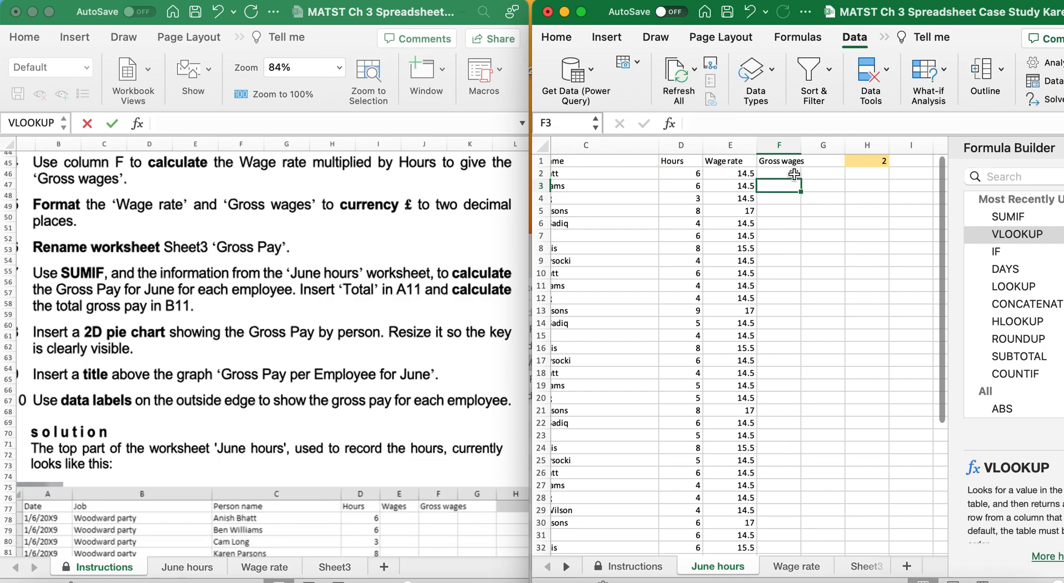
left_click(796, 175)
double_click(801, 177)
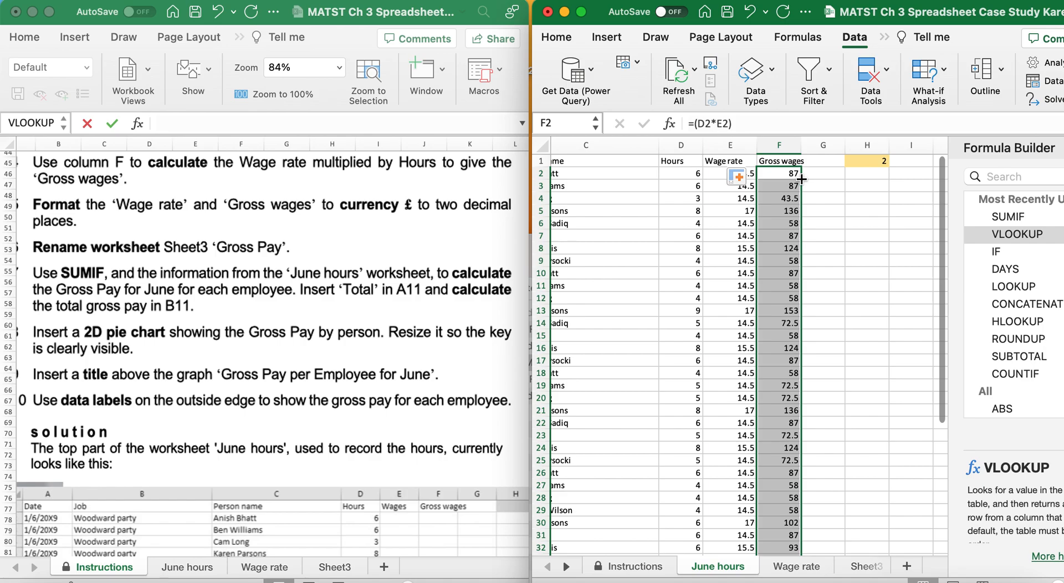
Format the Wage rate and Gross wages columns as Currency with the £ symbol and 2 decimal places.
scroll(430, 272, "down", 3)
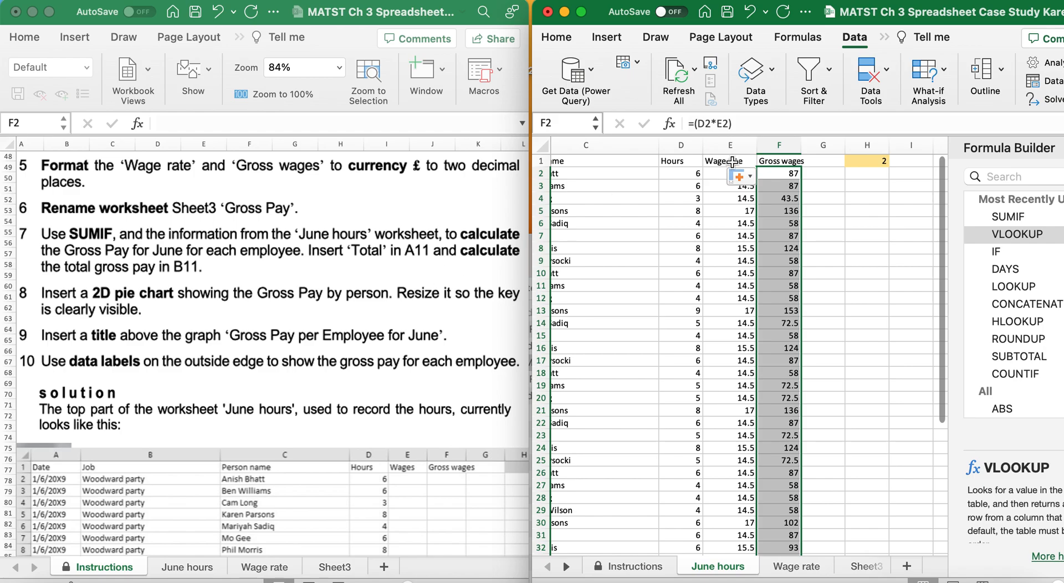
left_click_drag(727, 160, 775, 159)
key("super+shift+Down")
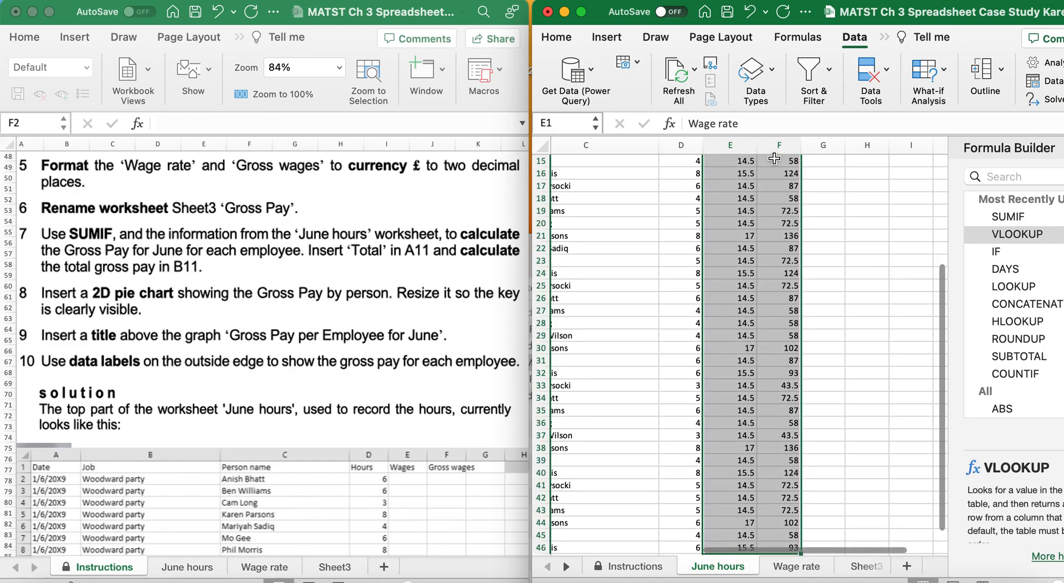
right_click(744, 275)
left_click(776, 404)
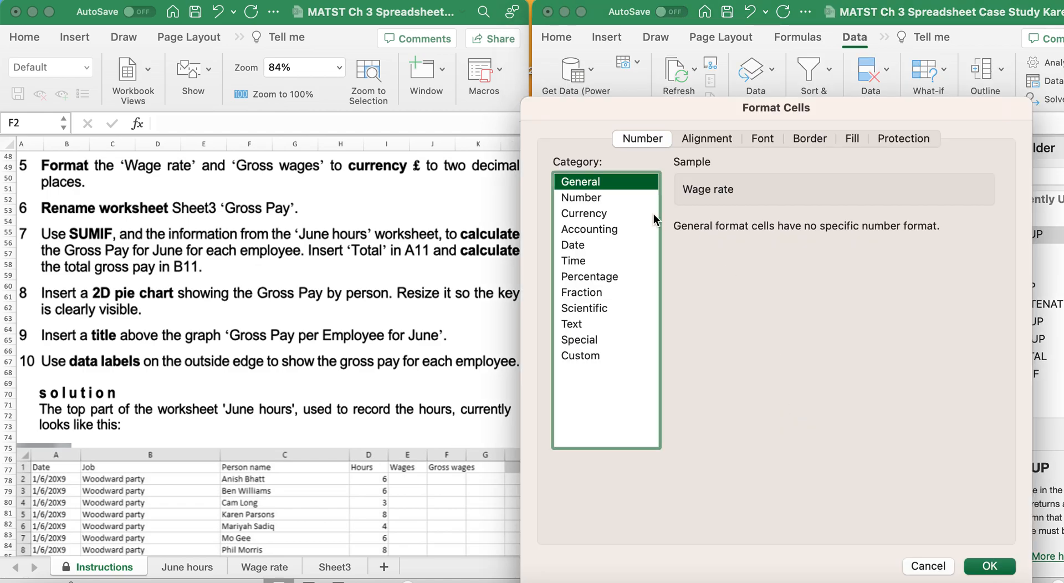
left_click(620, 214)
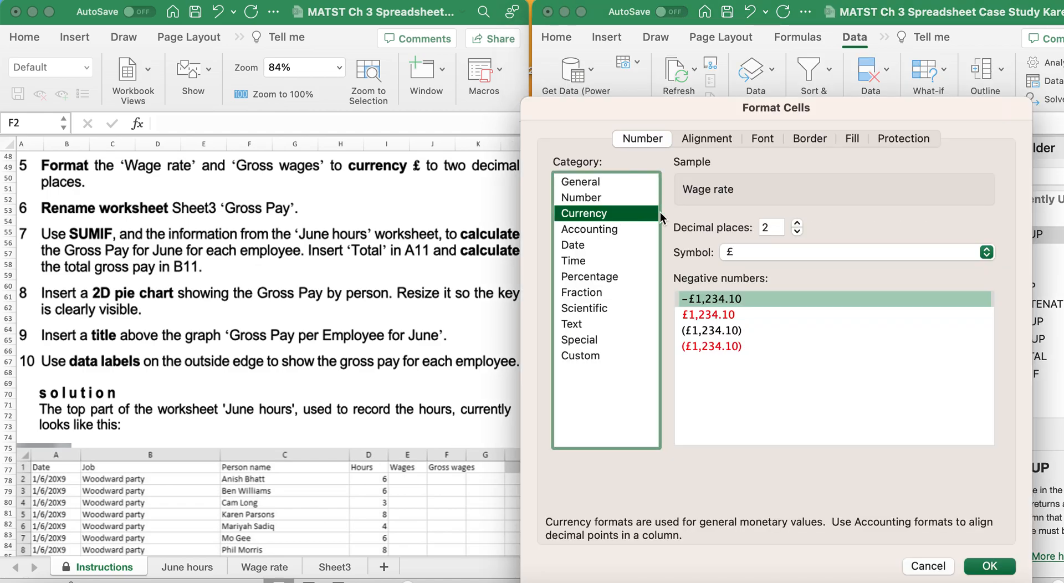
left_click(989, 566)
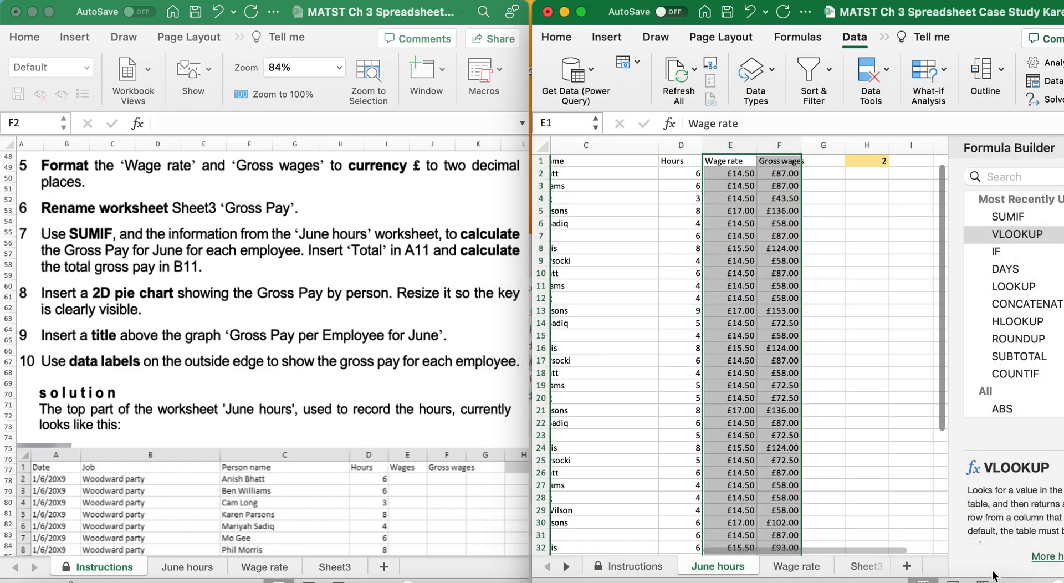
left_click(682, 290)
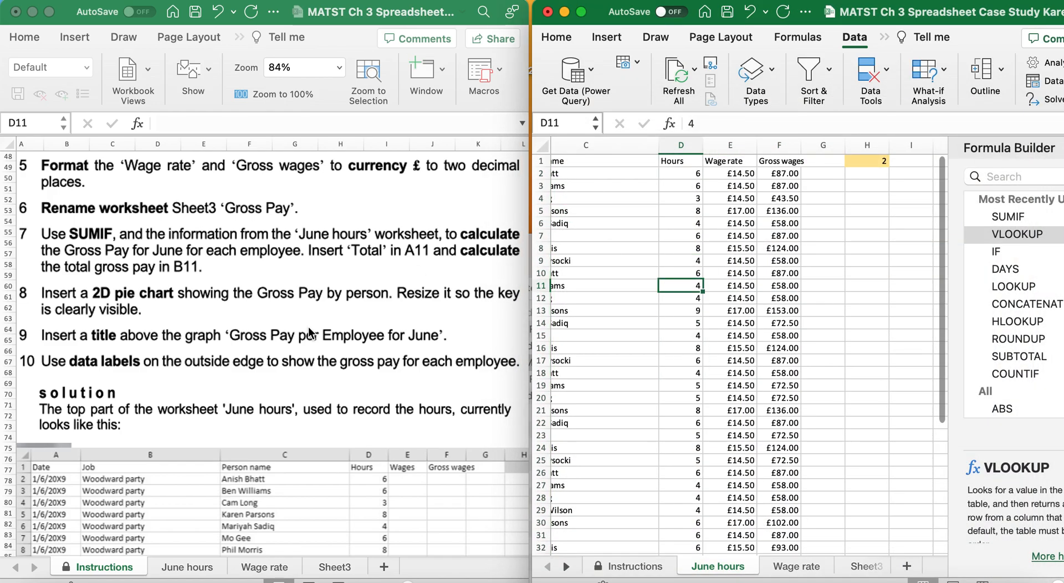
Rename the Sheet3 worksheet as 'Gross Pay'.
scroll(308, 327, "down", 3)
scroll(308, 326, "up", 1)
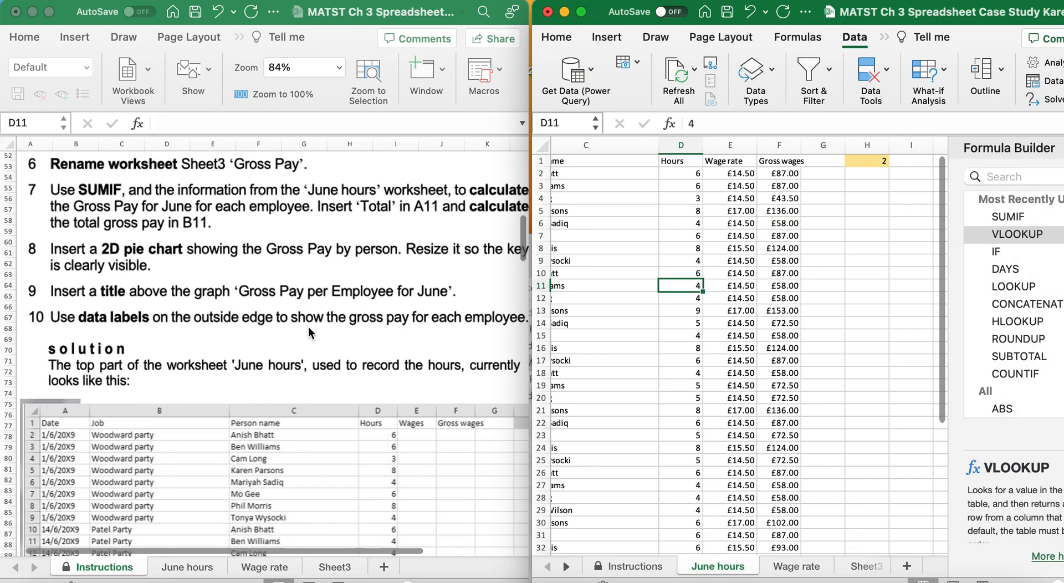
left_click(866, 570)
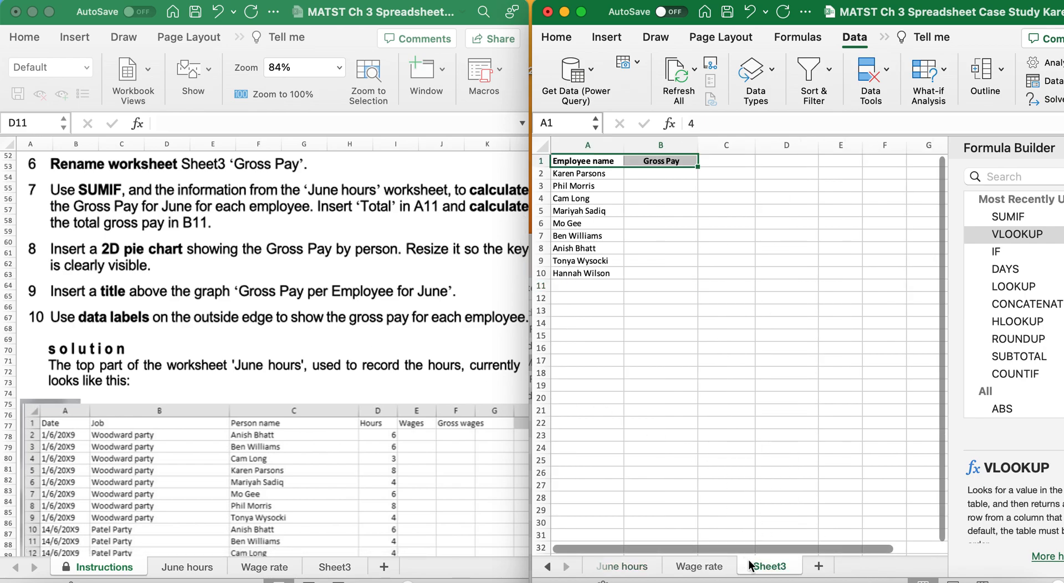
double_click(765, 566)
type("Gross Pay")
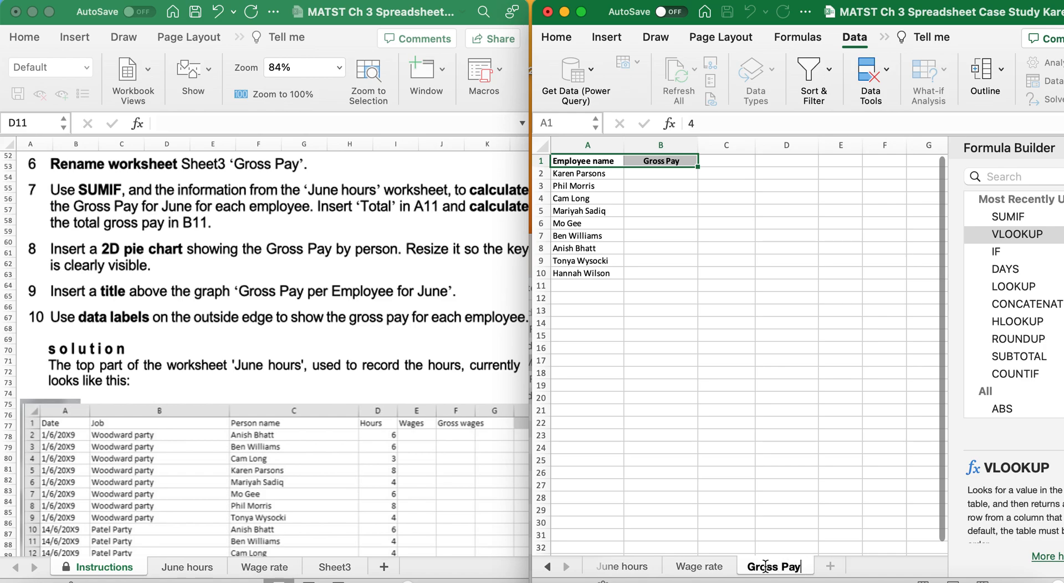
key("Return")
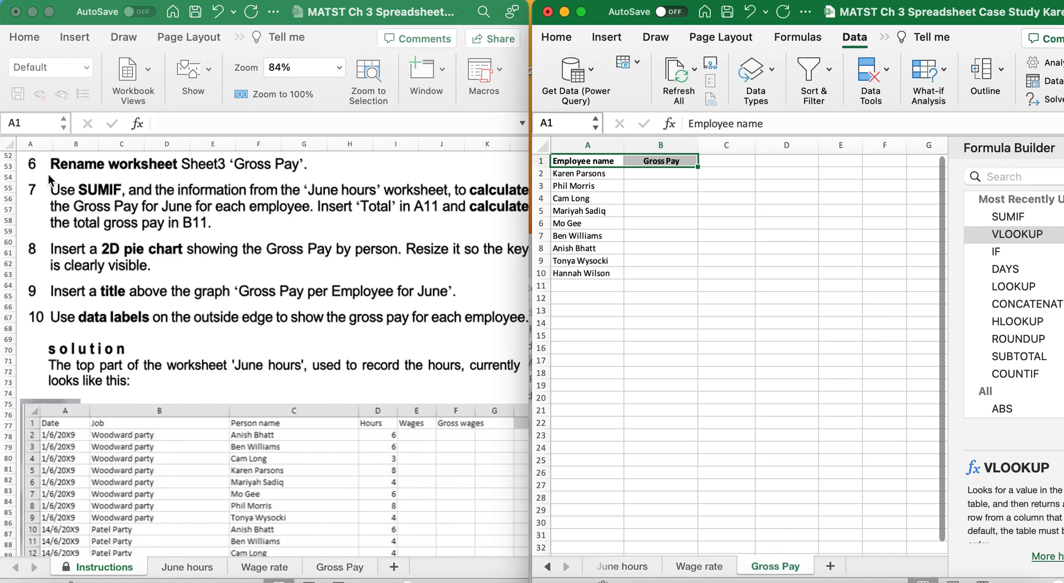
Enter the label 'Total' in cell A11 of the Gross Pay sheet.
scroll(80, 201, "down", 2)
scroll(80, 201, "right", 1)
scroll(80, 200, "up", 1)
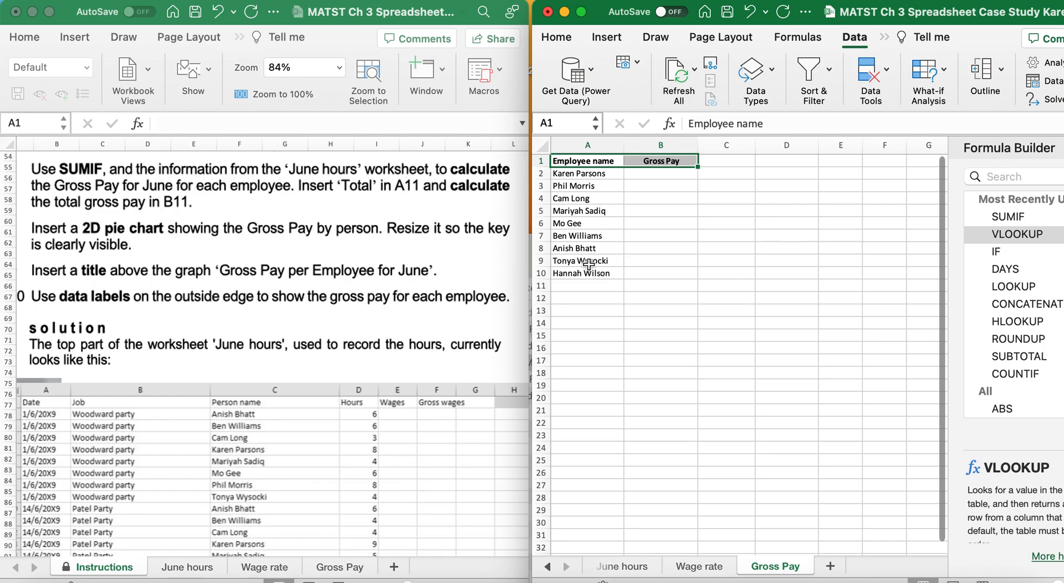
left_click(577, 284)
type("Total")
key("Return")
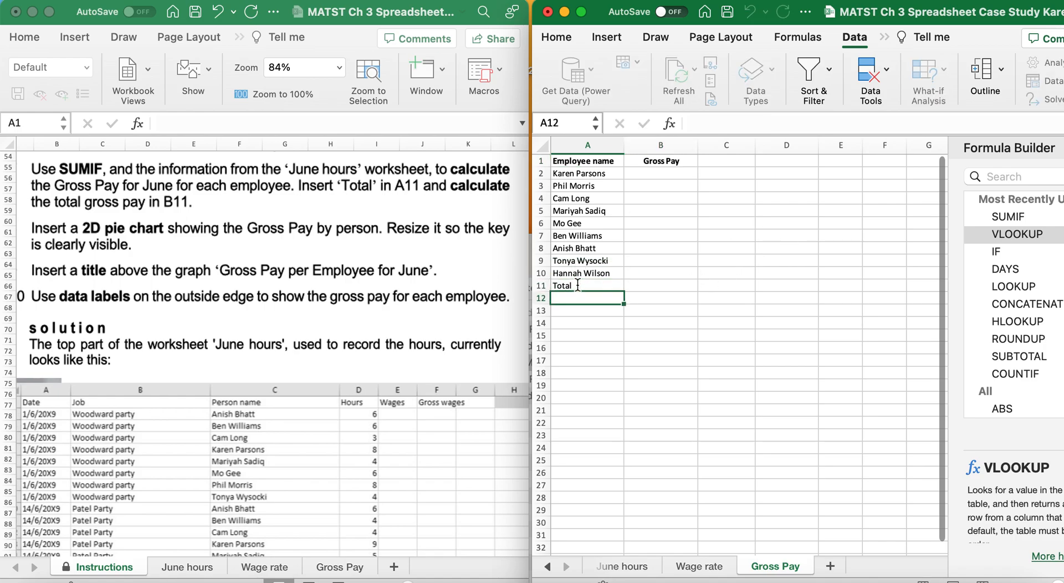
Total the gross pay in B11 with an AutoSum of B2:B10.
left_click(663, 285)
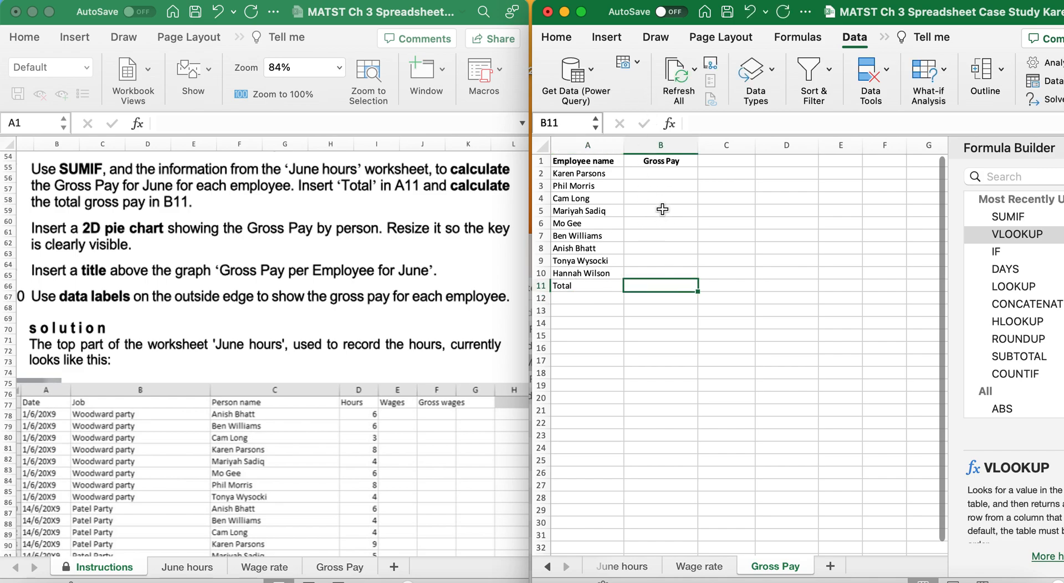
left_click(806, 38)
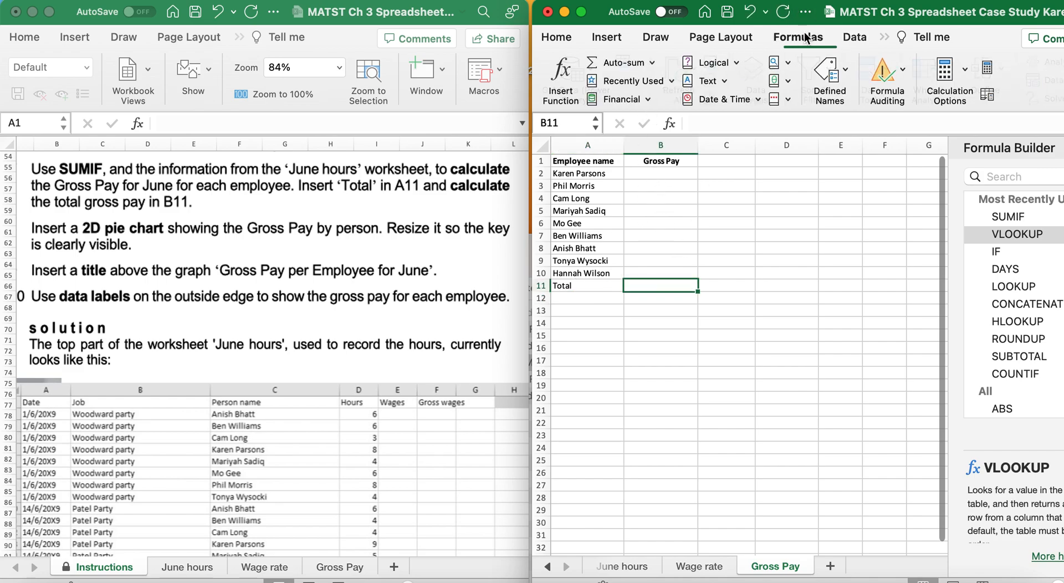
left_click(614, 64)
left_click_drag(654, 173, 662, 270)
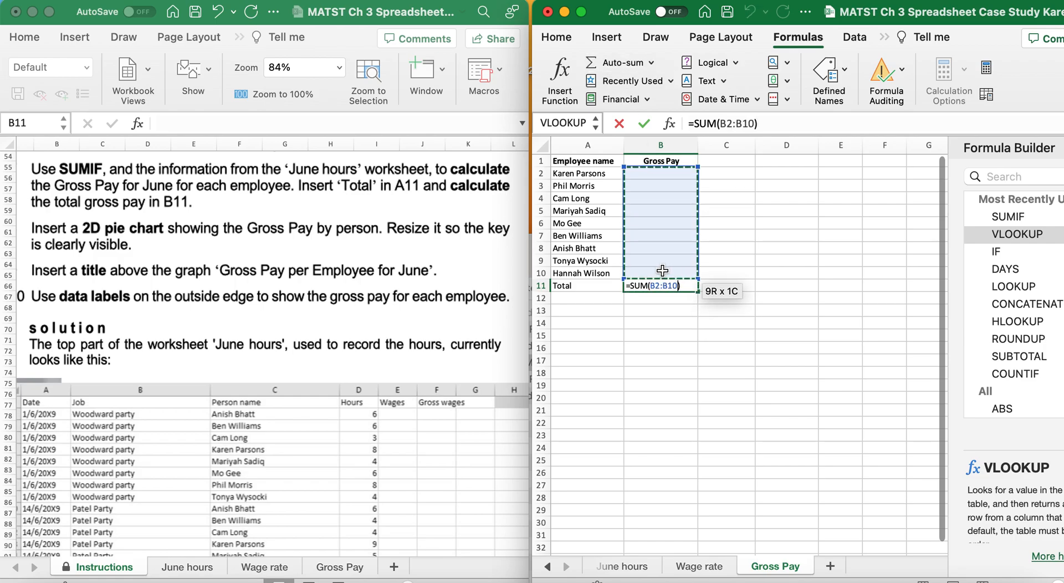
key("Return")
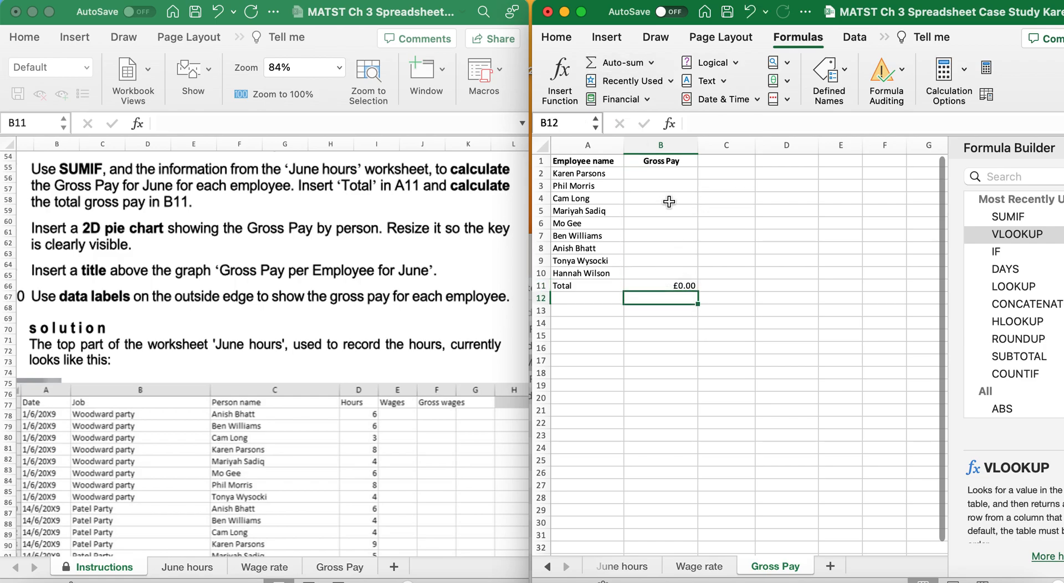
Start a SUMIF function in B2 of the Gross Pay sheet with the range C2:C46 from the June hours sheet.
left_click(657, 176)
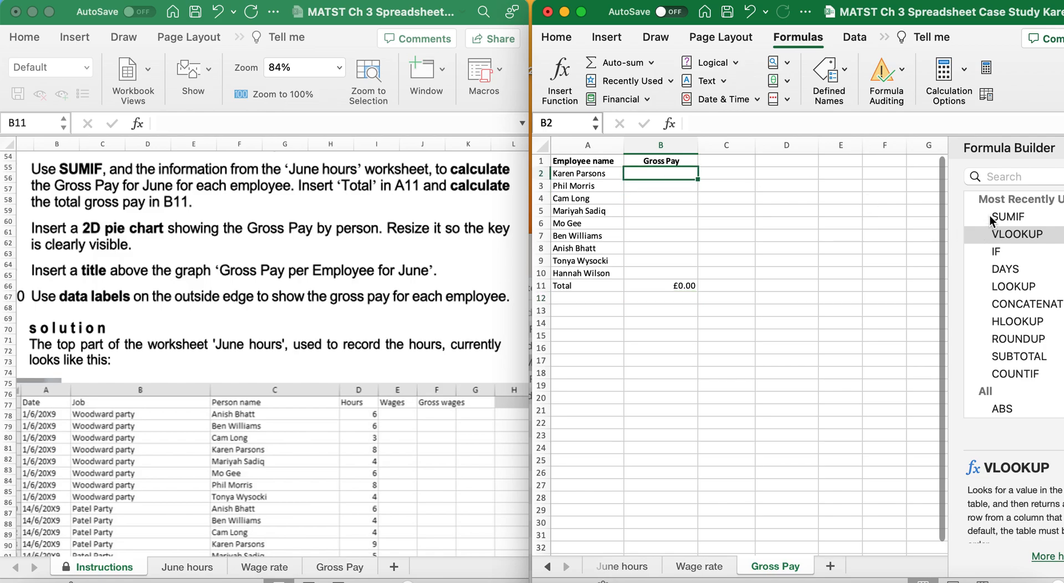
left_click(990, 216)
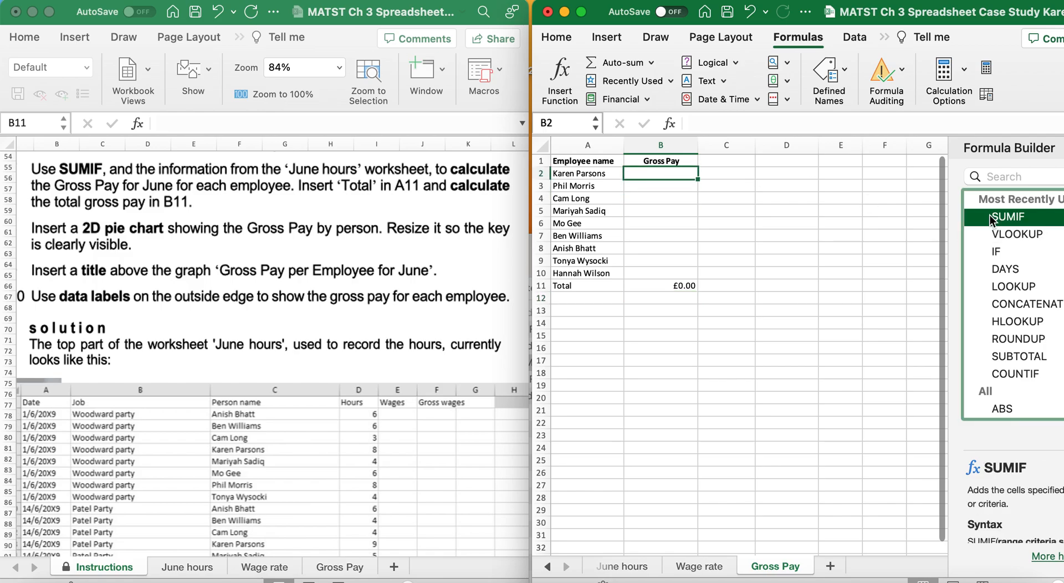
double_click(989, 216)
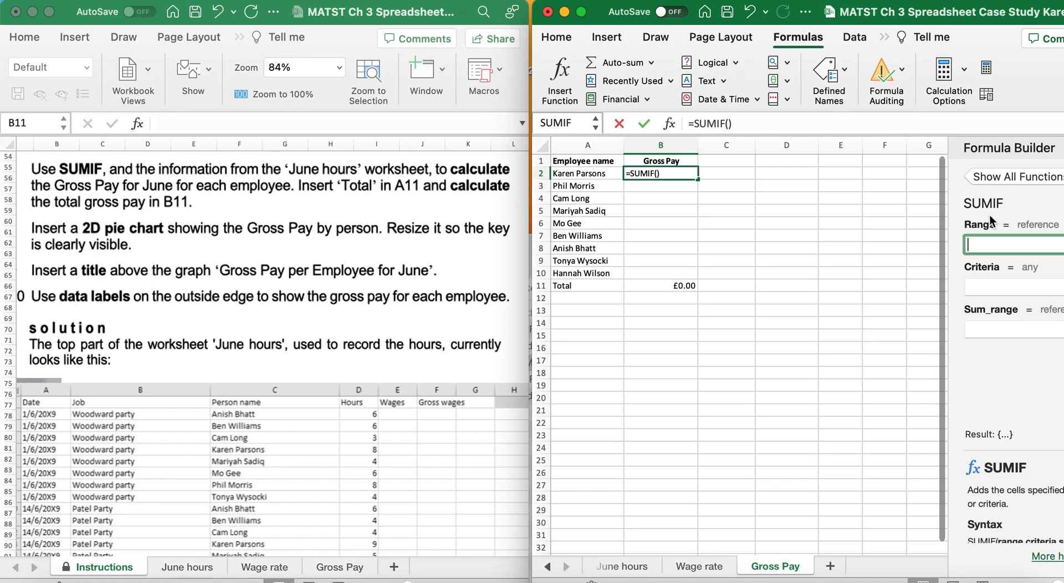
left_click(623, 566)
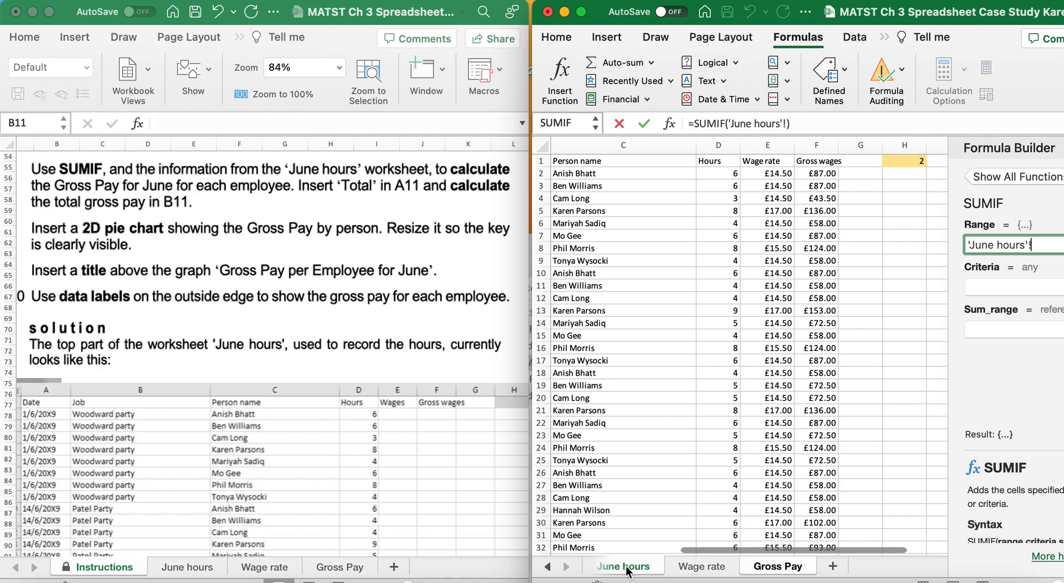
left_click(590, 177)
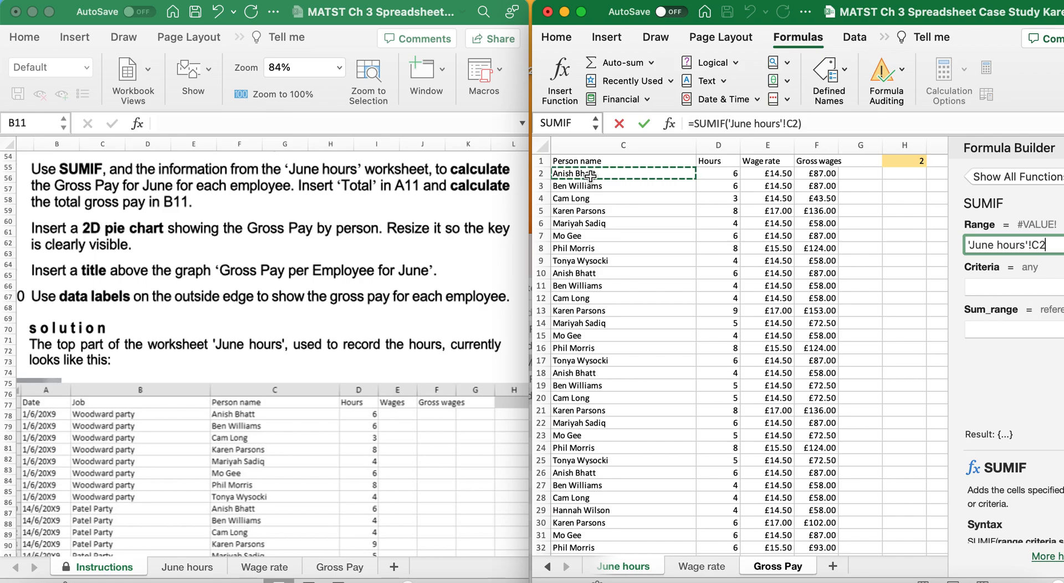
left_click_drag(590, 175, 593, 554)
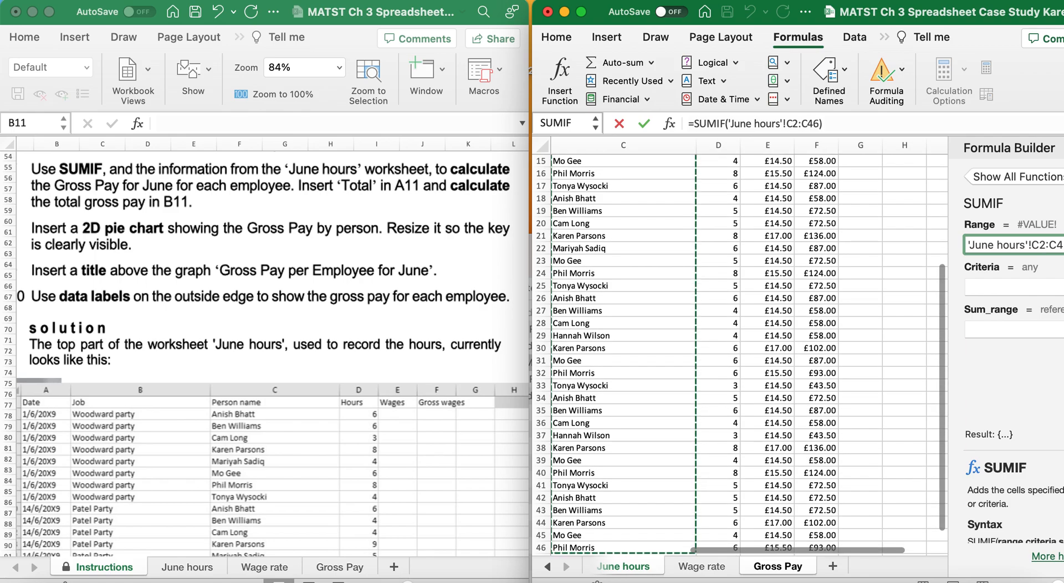
Make the SUMIF range reference absolute as $C$2:$C$46.
left_click(788, 121)
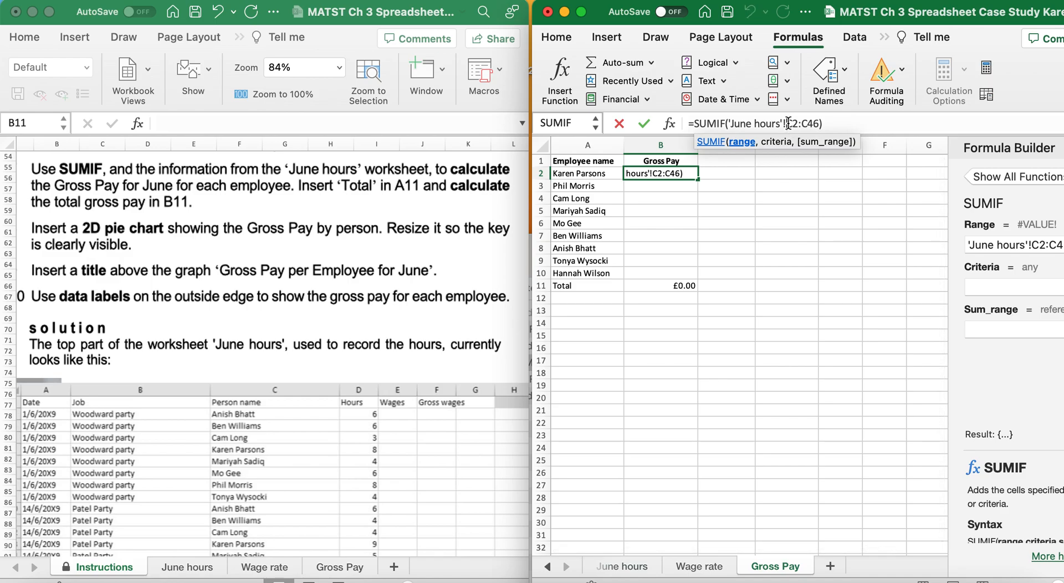
type("$C")
type("$")
key("Right")
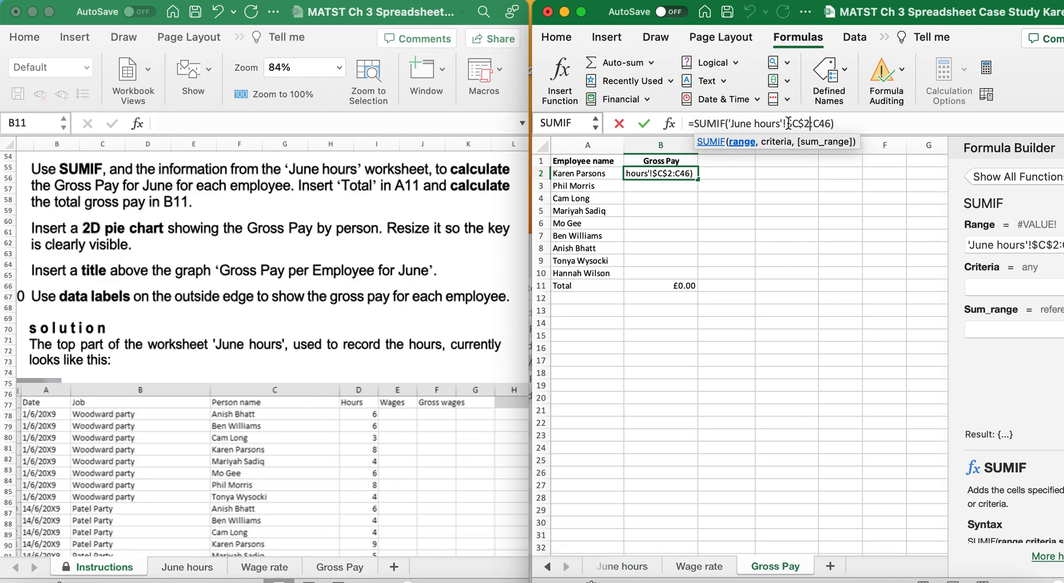
type("$C$")
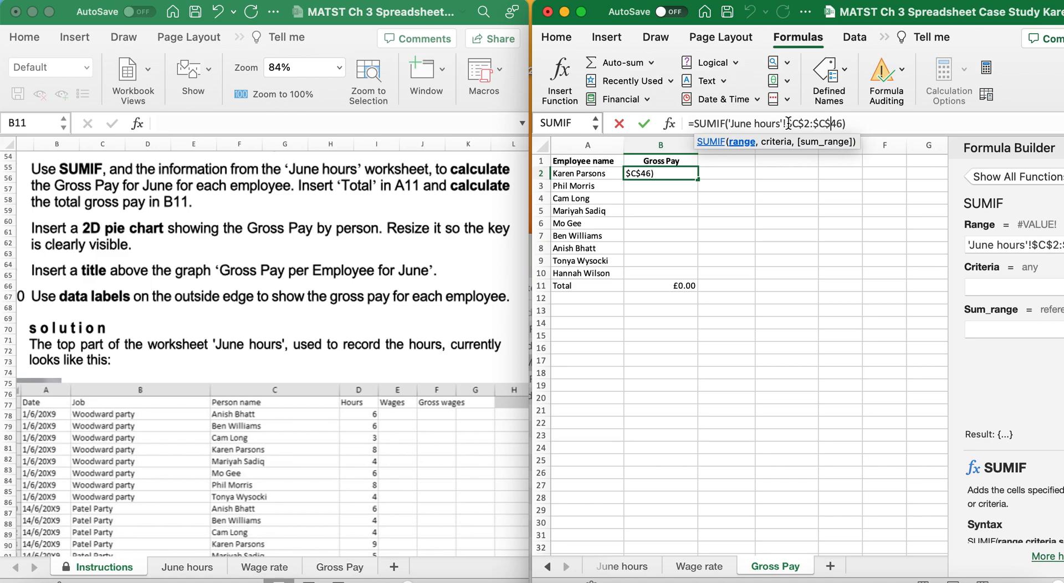
Set the SUMIF criteria to A2 and the sum range to F2:F46 on the June hours sheet.
left_click(995, 286)
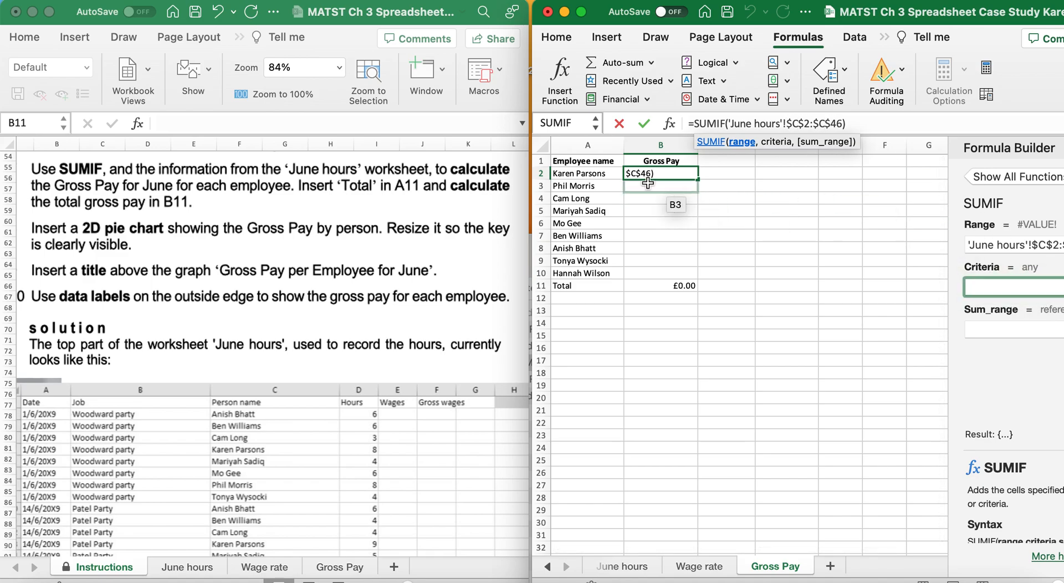
left_click(604, 173)
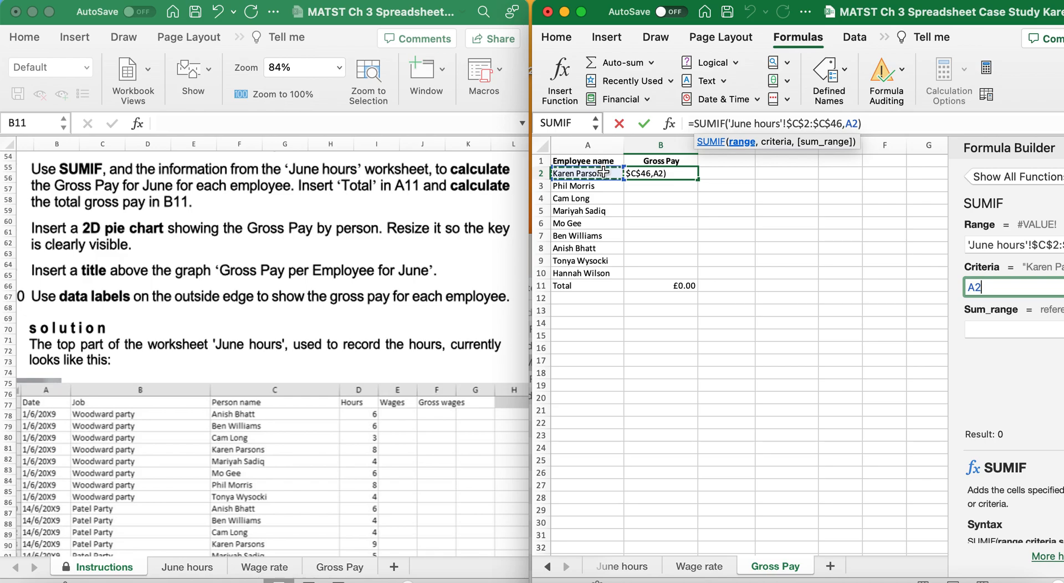
left_click(992, 326)
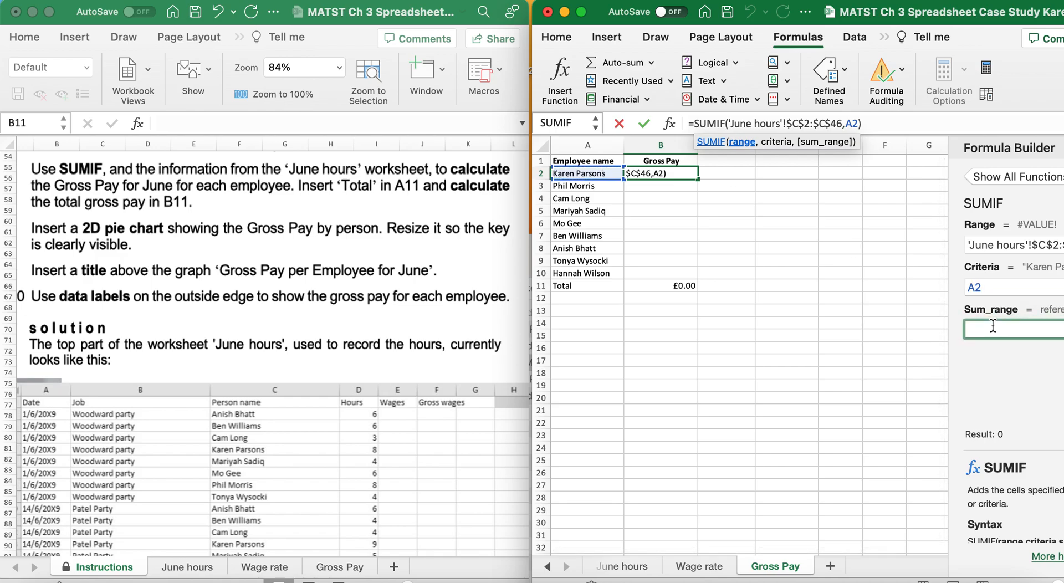
left_click(628, 571)
scroll(846, 286, "up", 5)
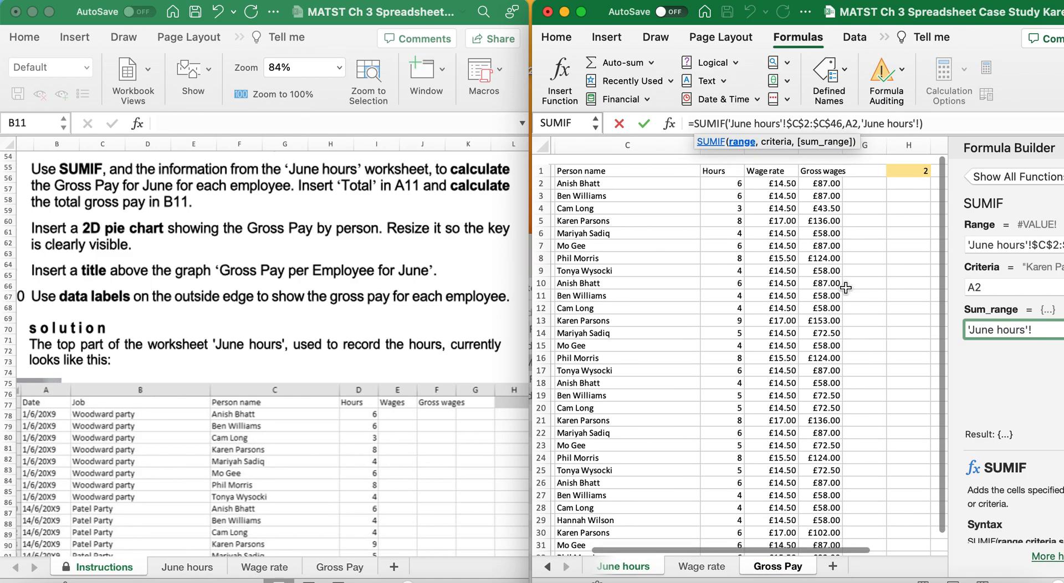
left_click(815, 172)
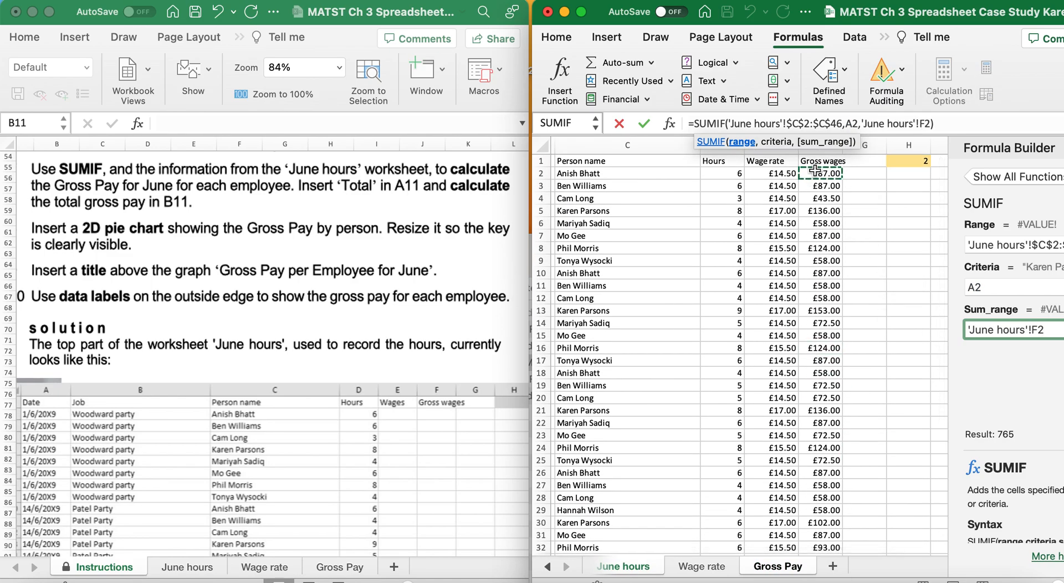
left_click_drag(815, 172, 825, 549)
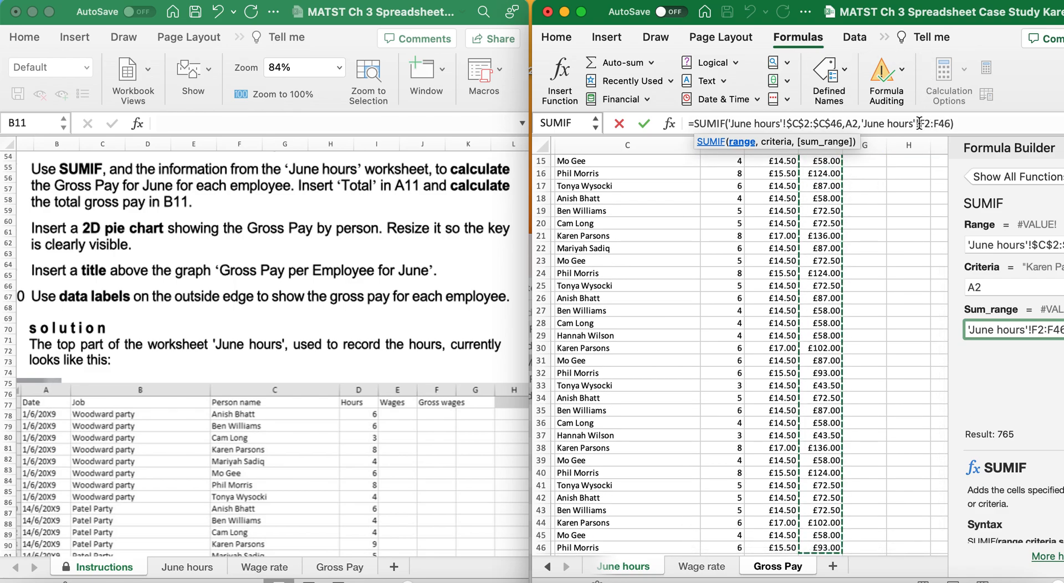
Make the sum range absolute as $F$2:$F$46 and enter the SUMIF formula in B2.
left_click(919, 123)
key("F4")
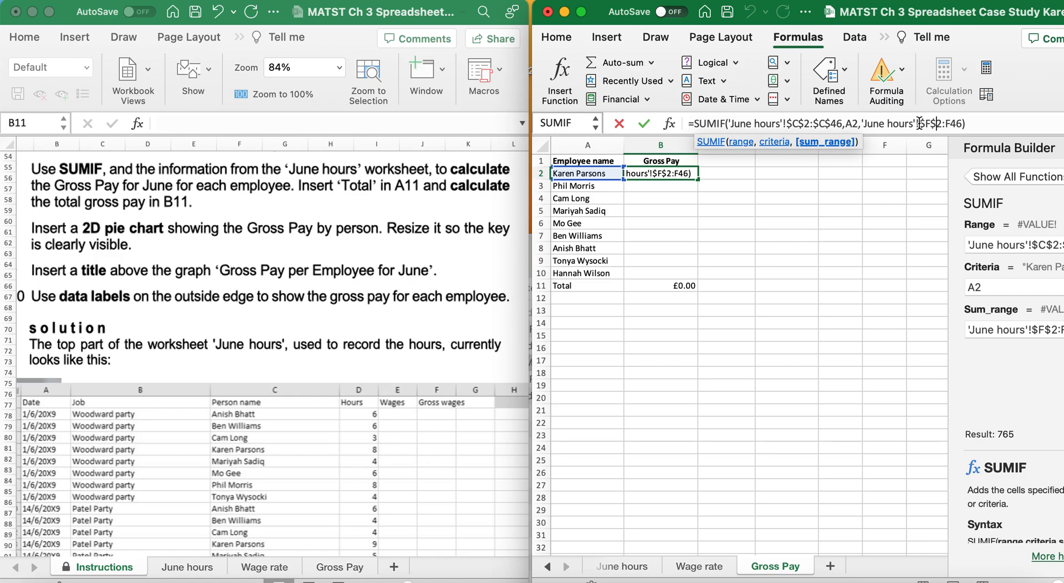
type("$C")
type("$F$")
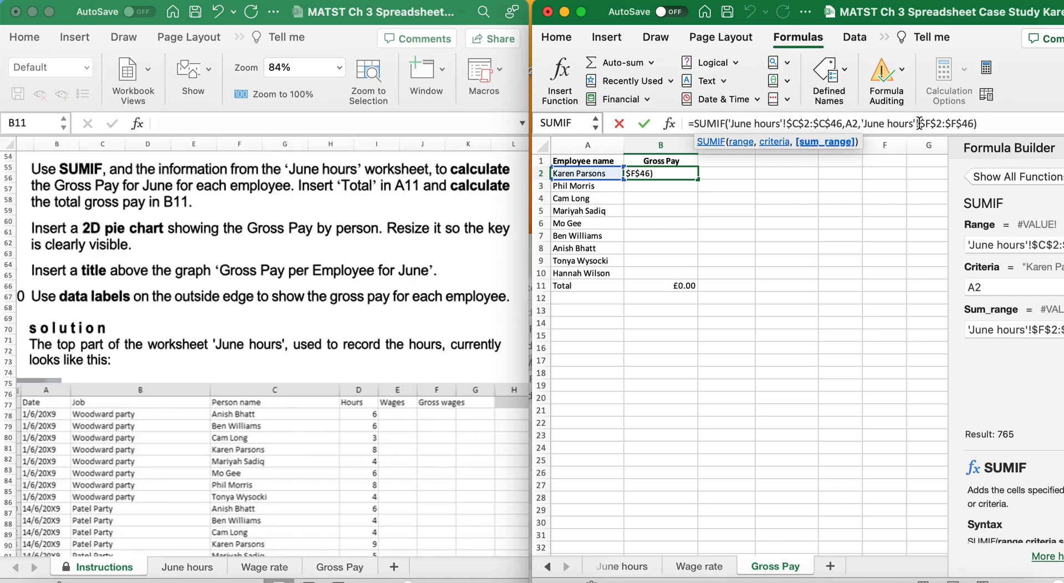
key("Return")
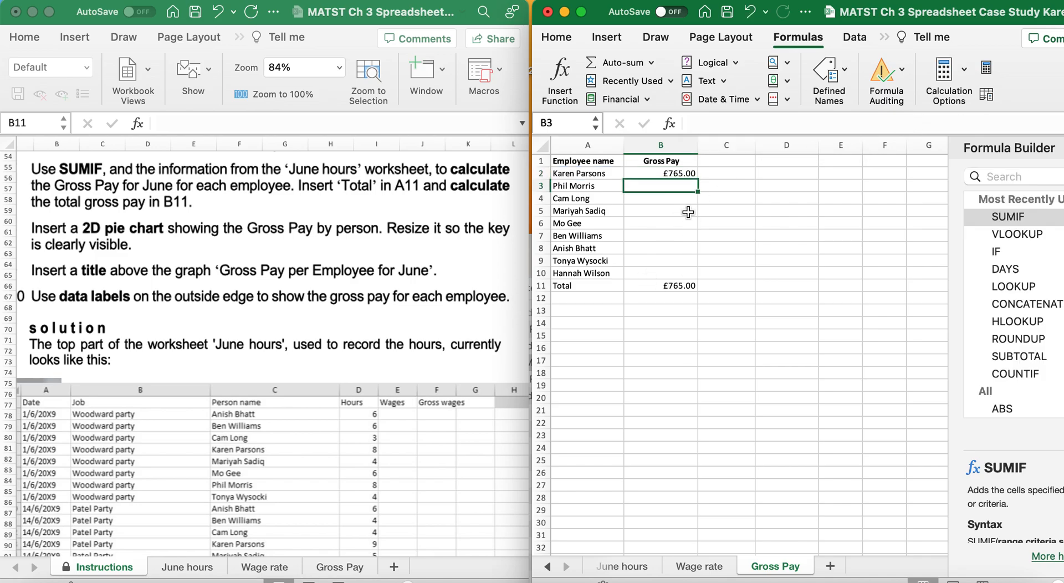
Fill the SUMIF formula from B2 down to B10 for the remaining employees.
left_click(677, 173)
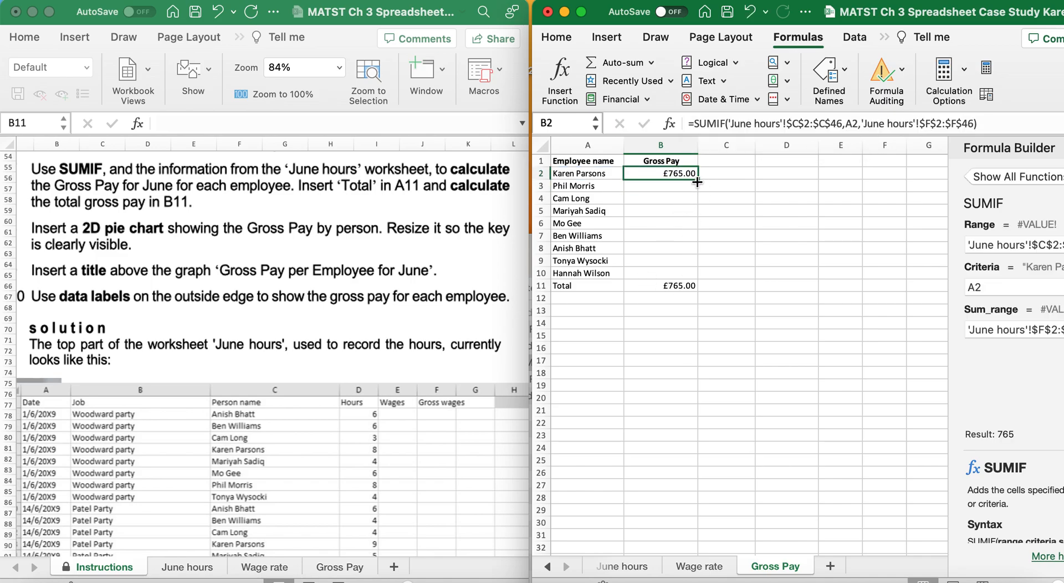
double_click(697, 179)
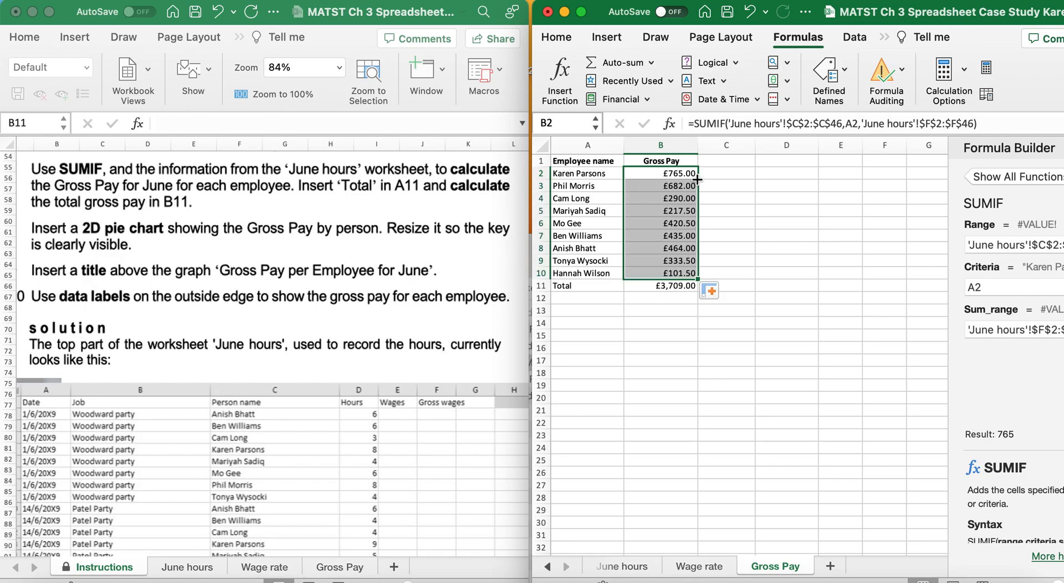
left_click(660, 347)
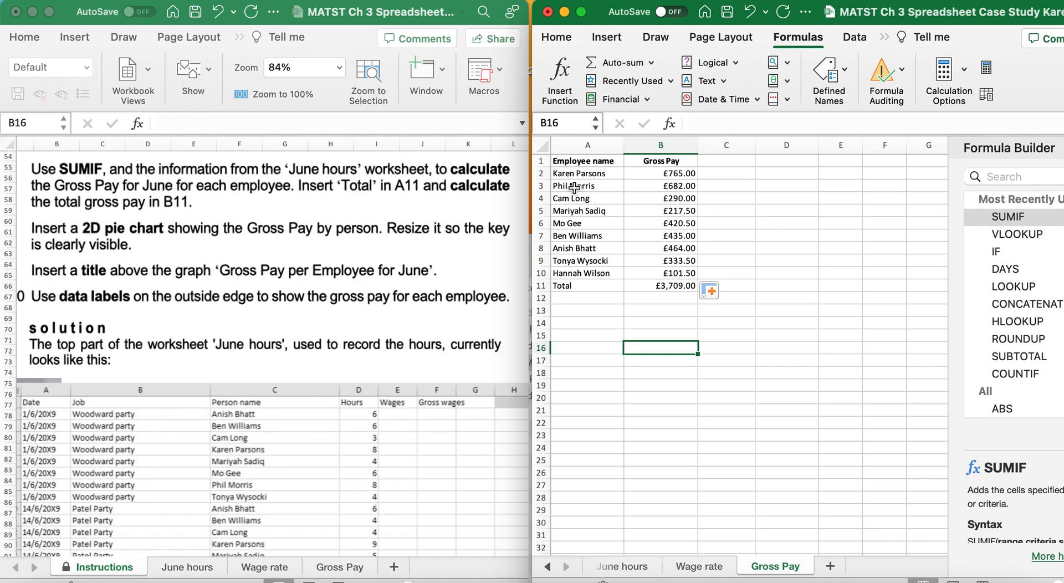
Insert a basic 2D pie chart of A2:B10 and place it below the gross pay table, around rows 15 to 29.
left_click_drag(568, 173, 679, 271)
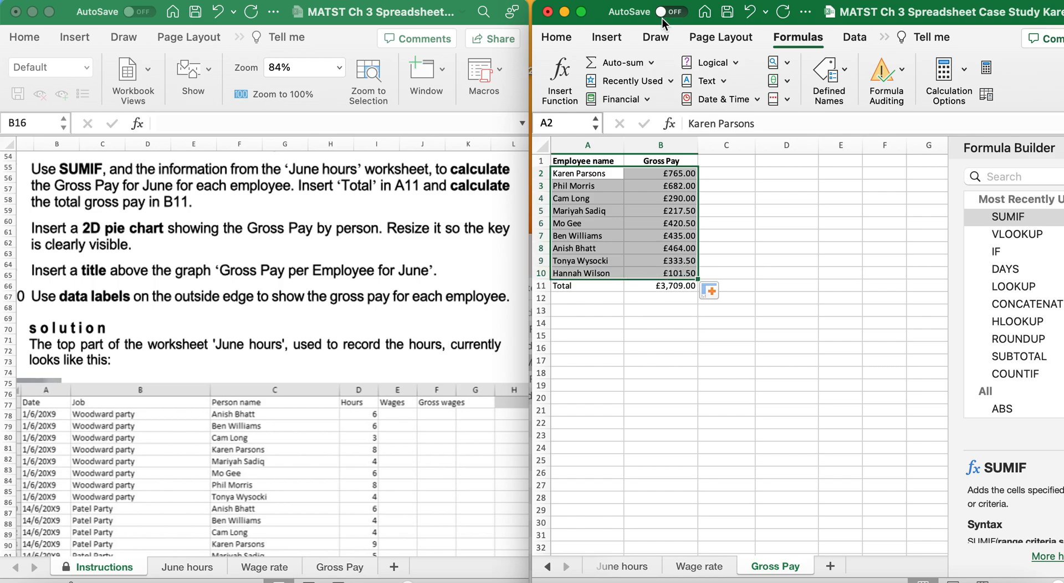
left_click(610, 38)
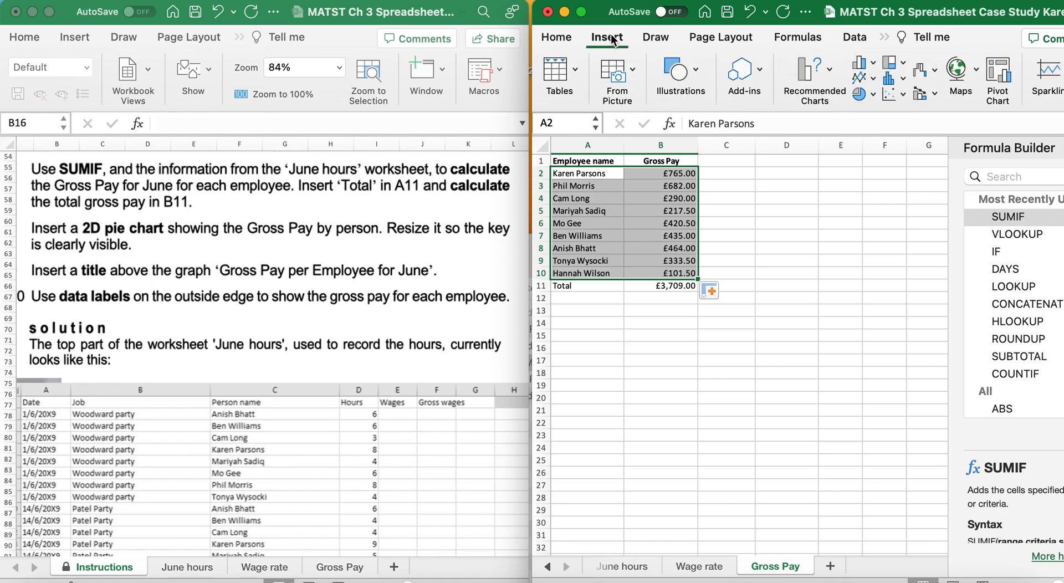
left_click(872, 95)
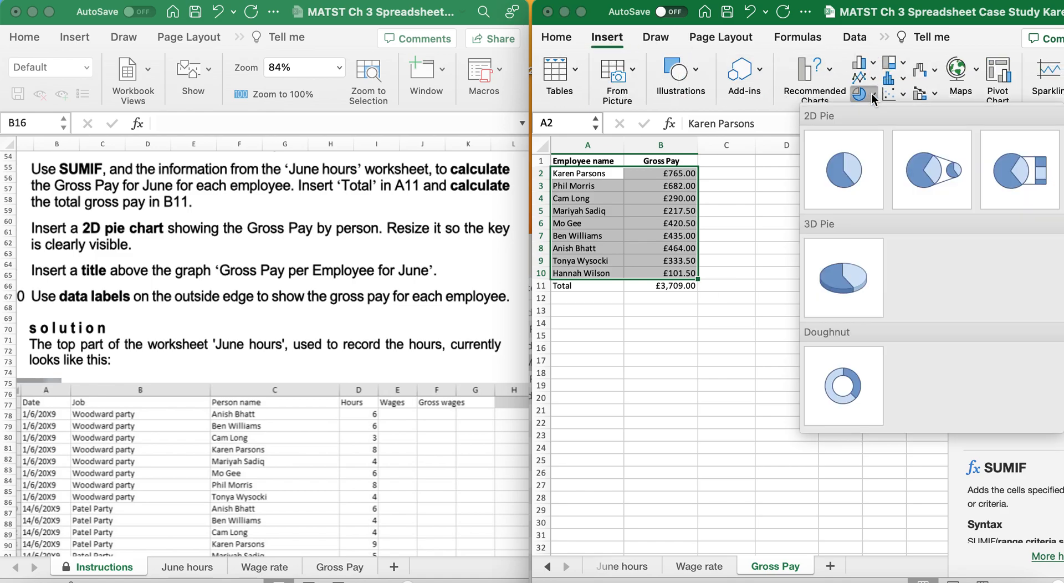
left_click(820, 185)
left_click_drag(667, 283, 655, 349)
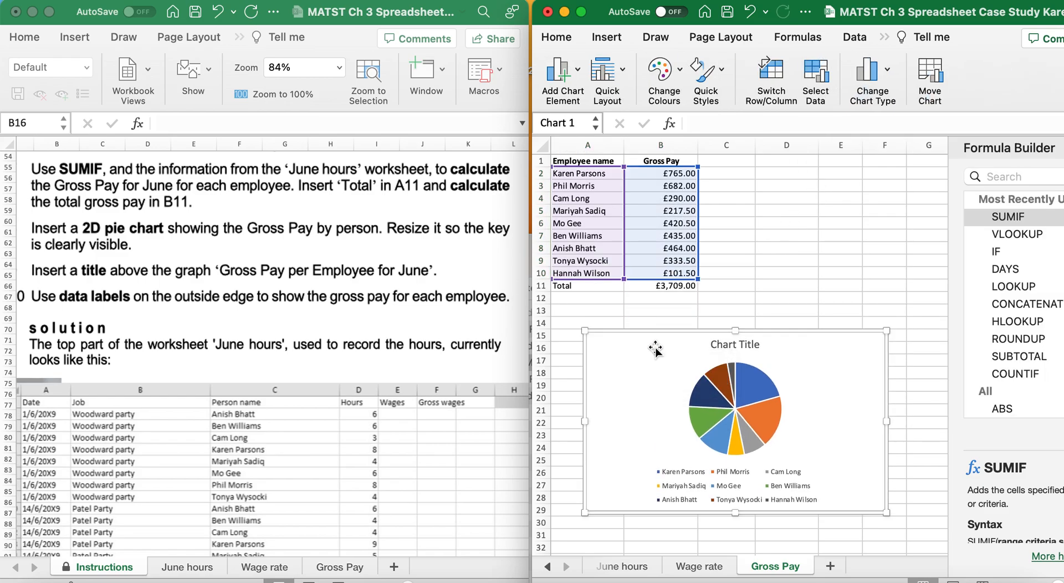
Replace the pie chart's placeholder title with 'Gross Pay per Employee for June'.
scroll(337, 337, "down", 3)
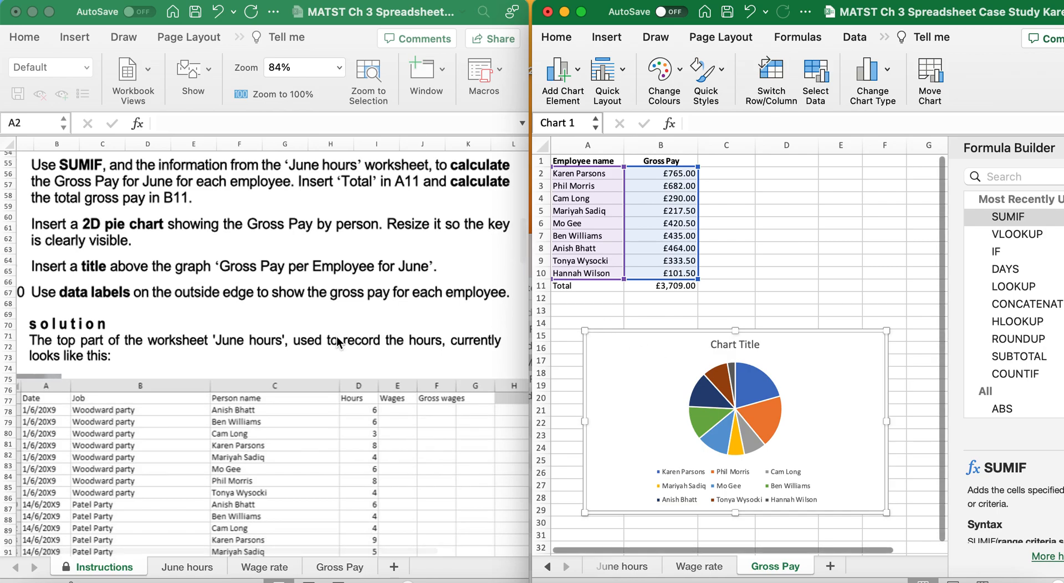
scroll(337, 336, "down", 1)
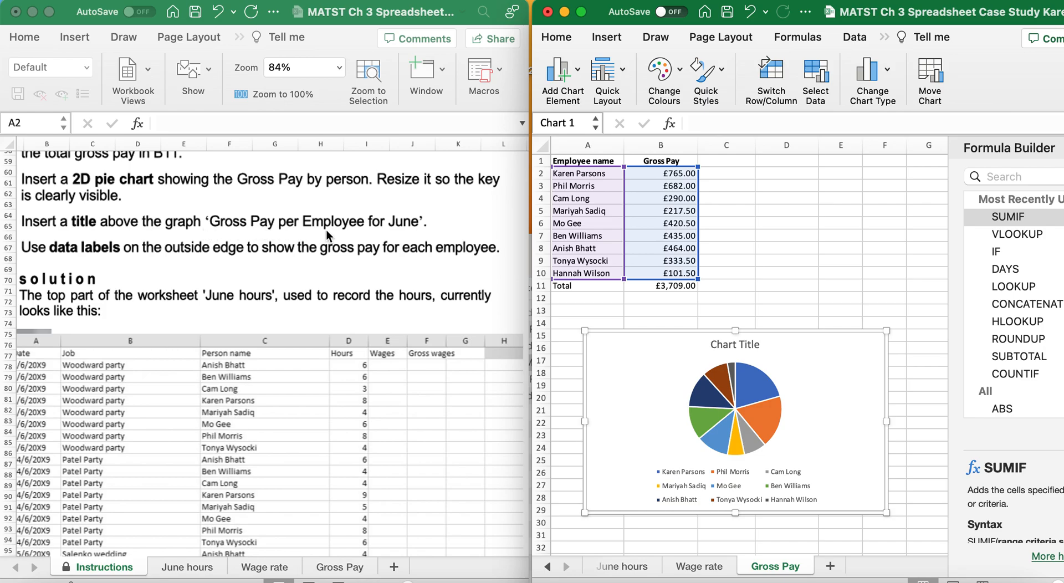
left_click(723, 345)
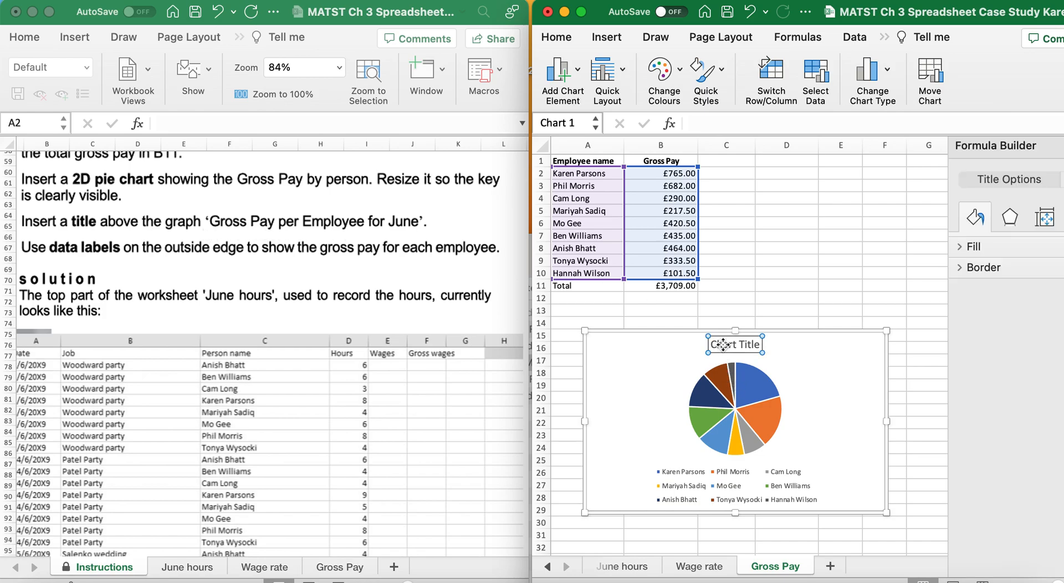
double_click(725, 344)
key("BackSpace")
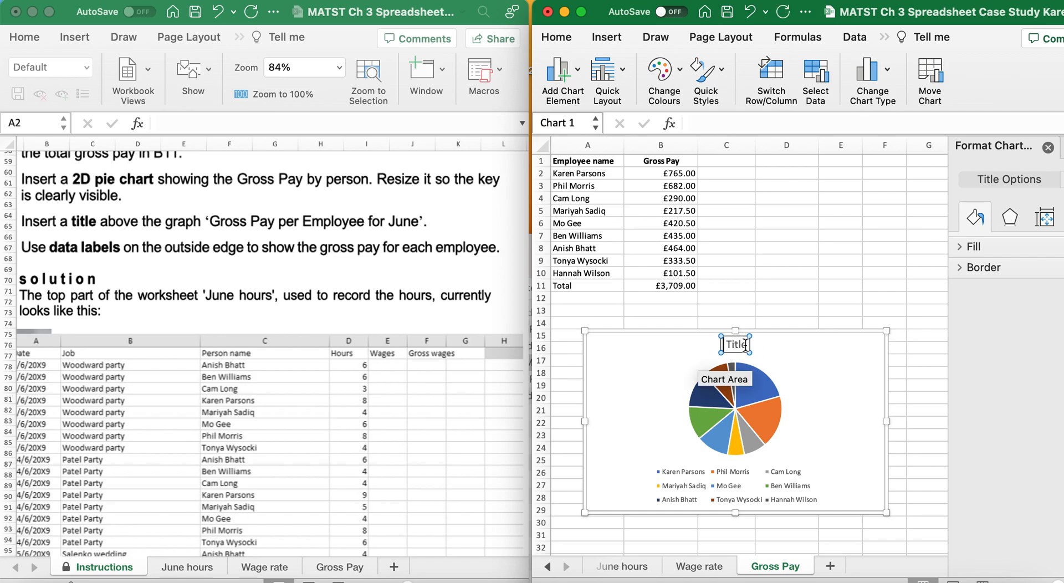
left_click_drag(746, 345, 725, 345)
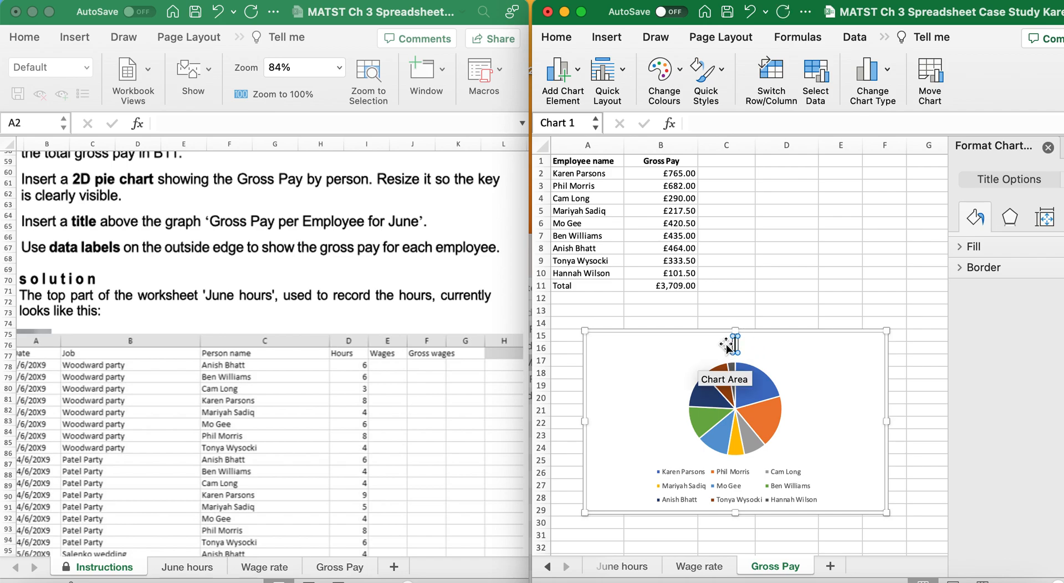
type("Gross Pa")
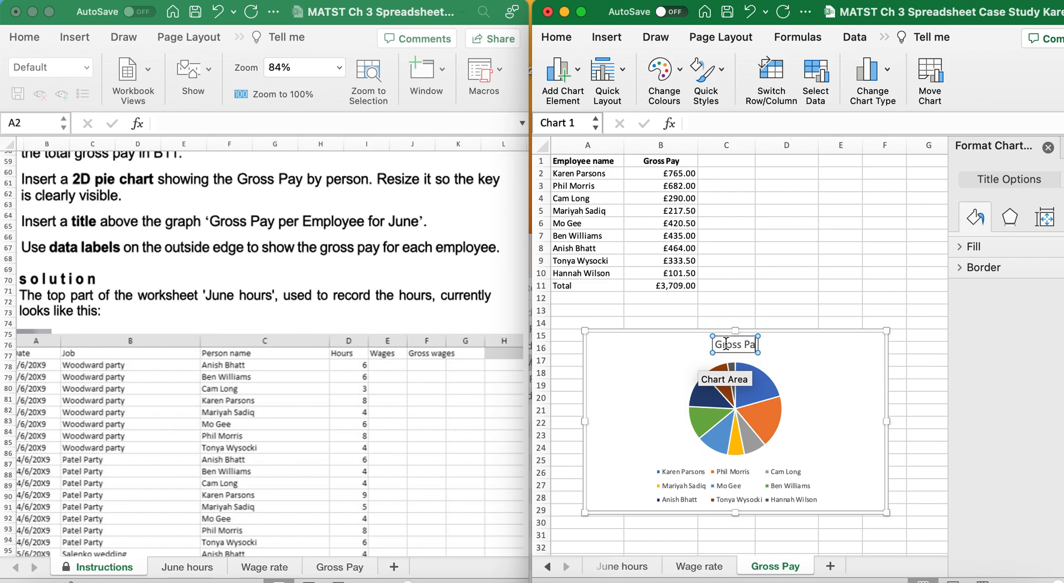
type("y per Emp")
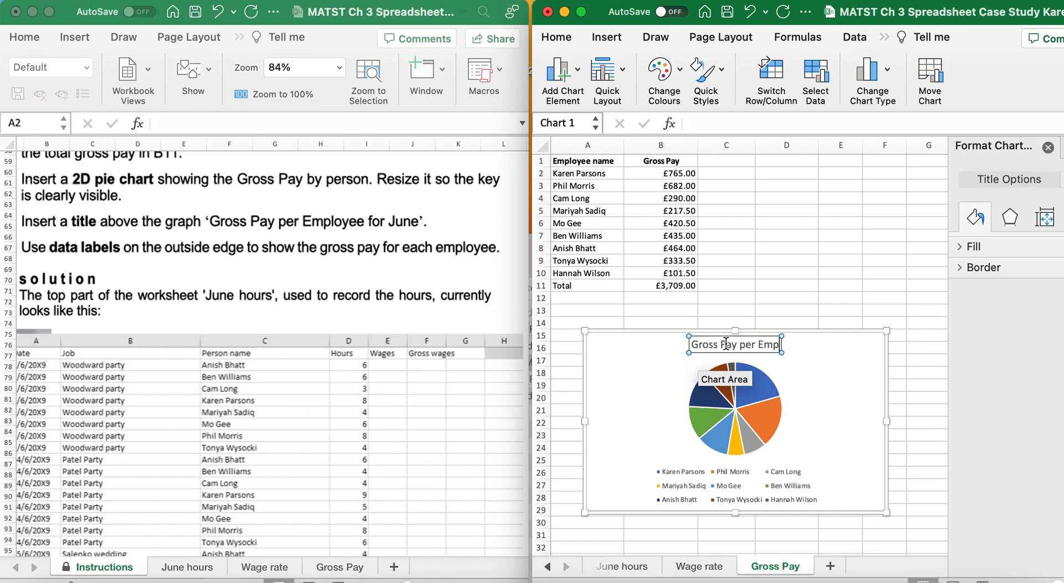
type("loyee fo")
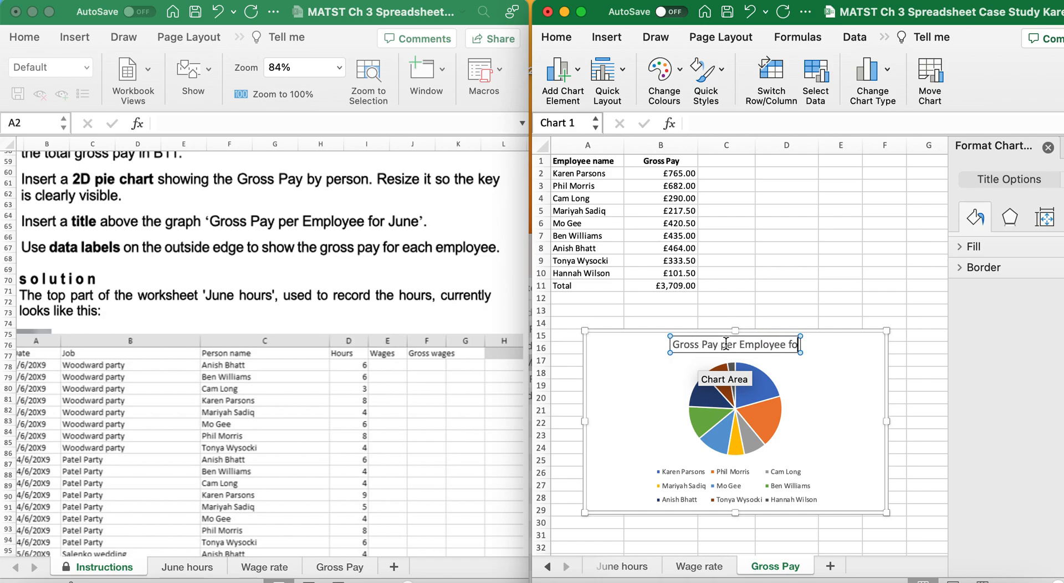
type("r June")
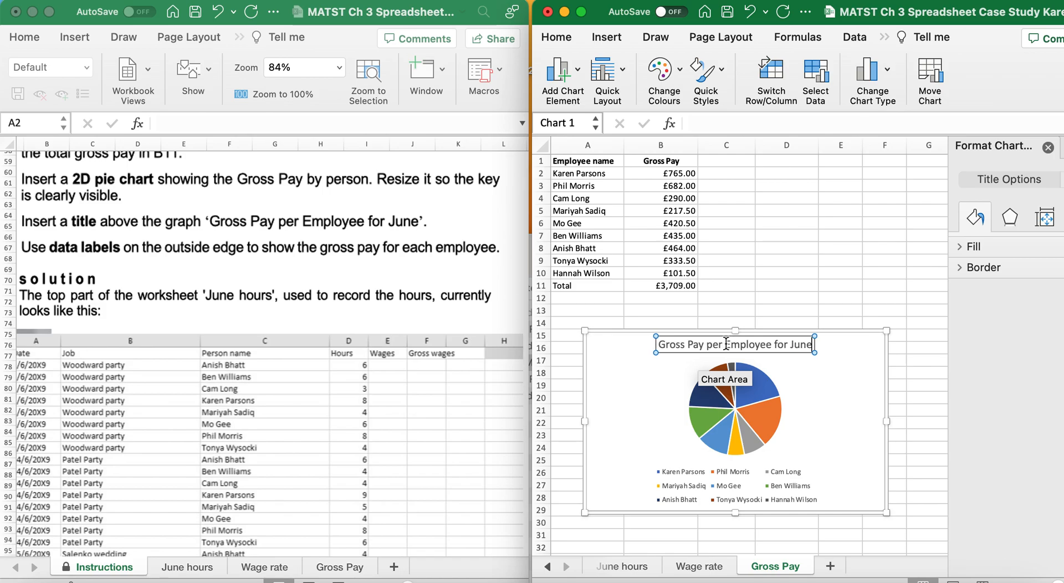
left_click(743, 294)
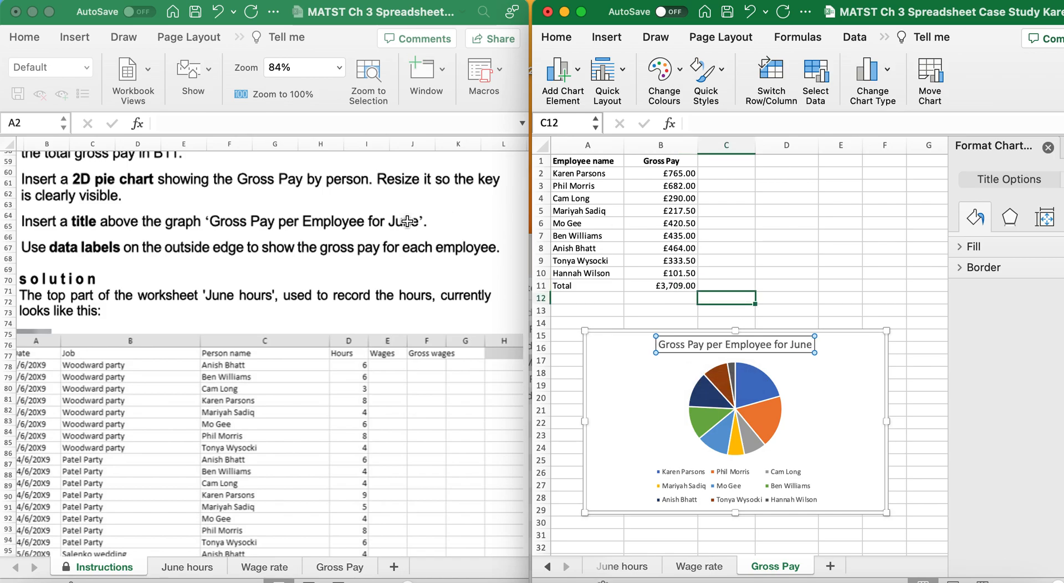
Add value data labels to the Gross Pay pie chart through the detailed data label options.
scroll(332, 290, "down", 1)
scroll(332, 291, "down", 3)
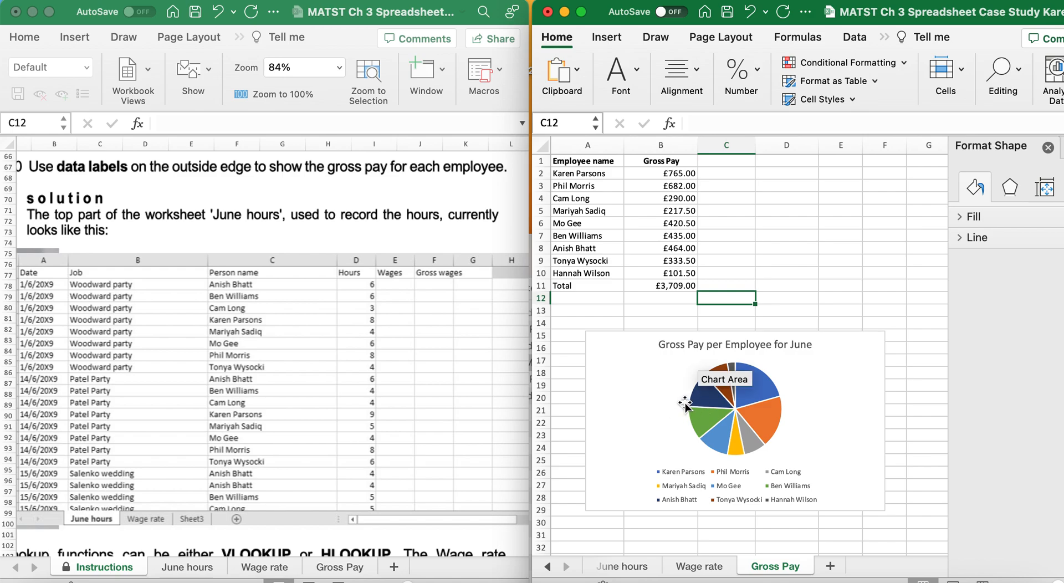
left_click(648, 400)
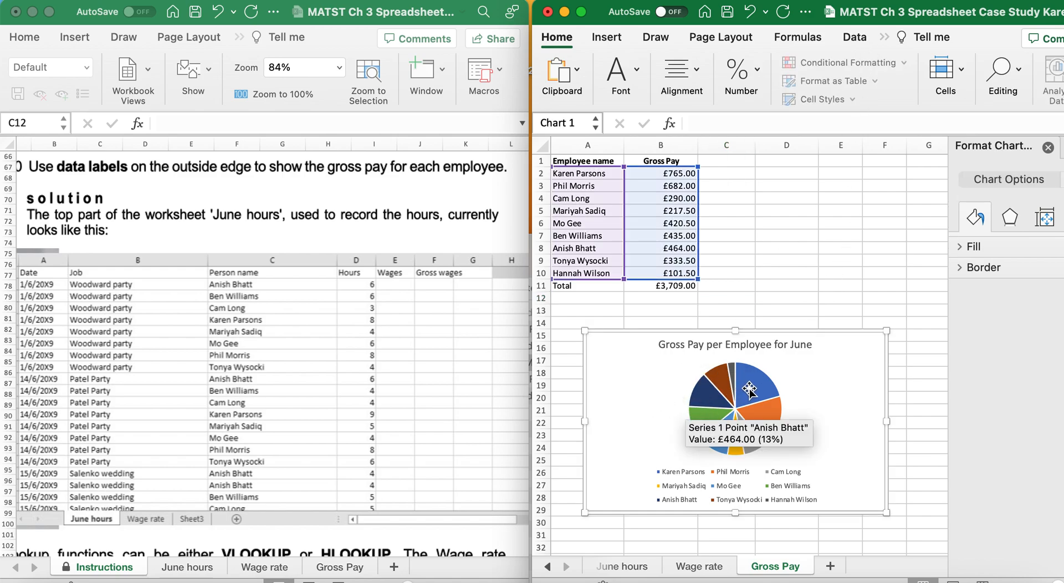
left_click(882, 37)
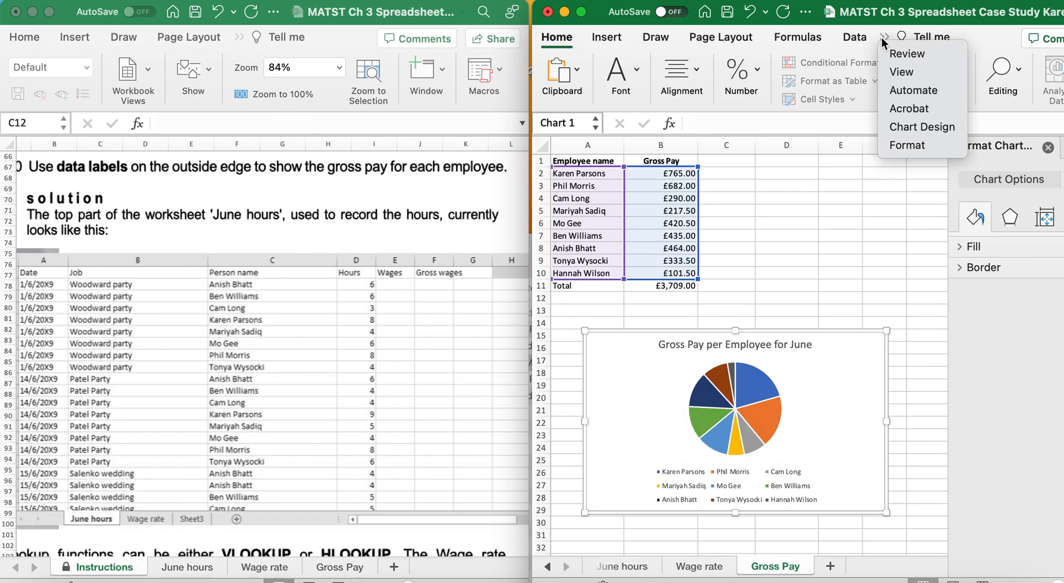
left_click(893, 128)
left_click(574, 81)
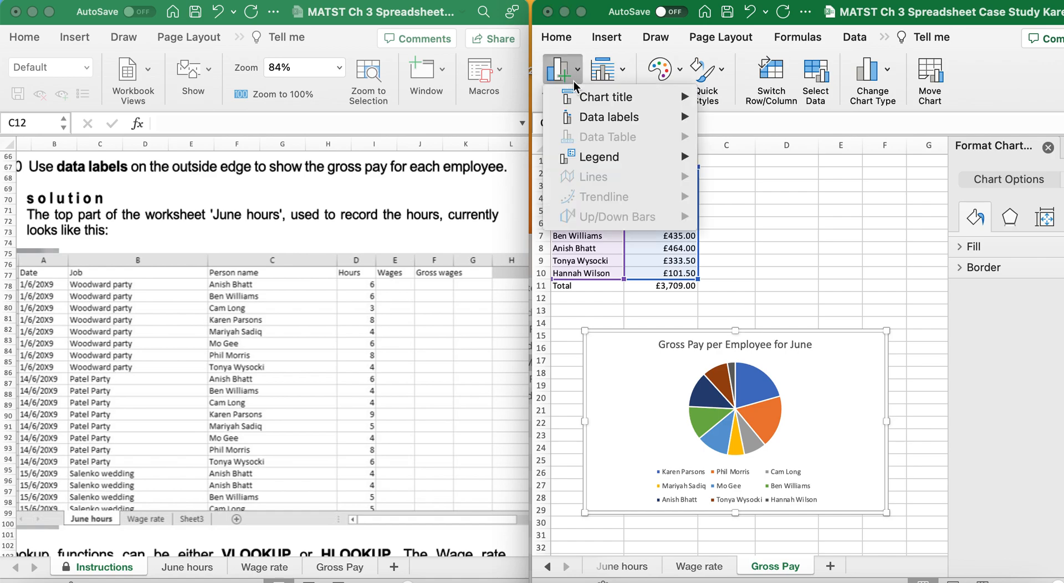
mouse_move(591, 115)
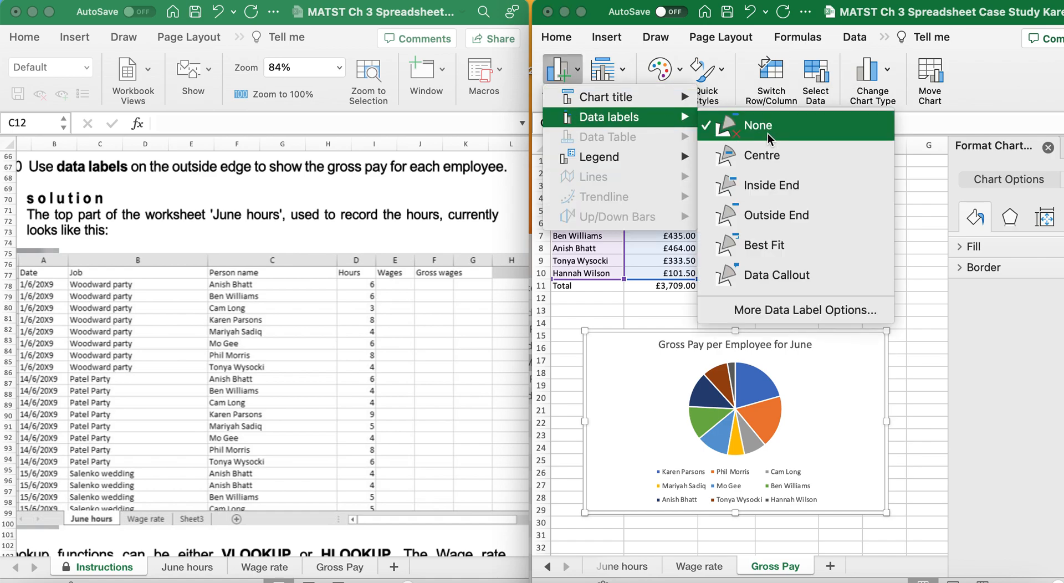
left_click(770, 308)
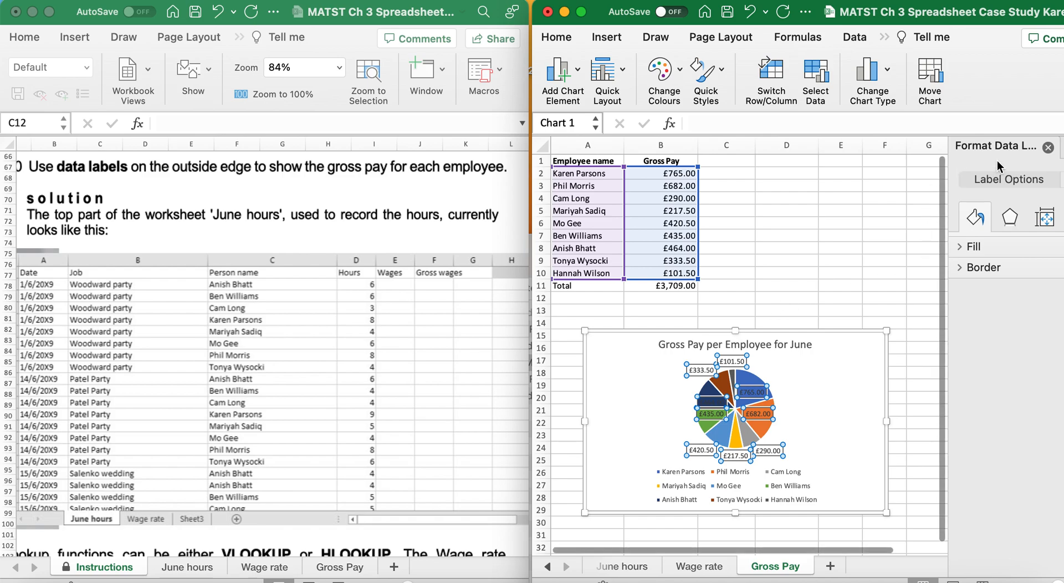
Expand the answer workbook to full screen and reopen the pie chart's detailed data label options.
left_click(1047, 147)
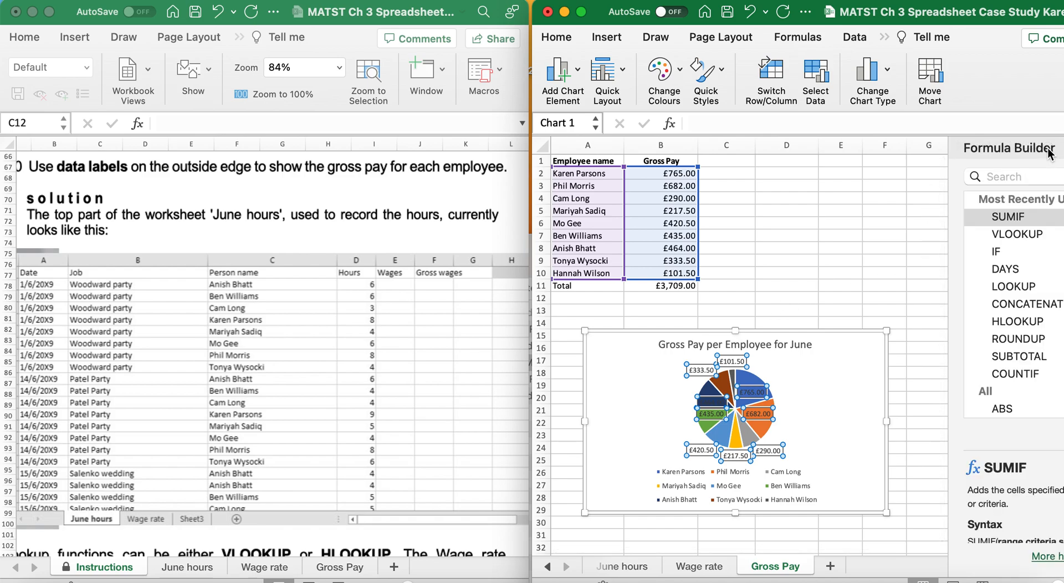
left_click(580, 12)
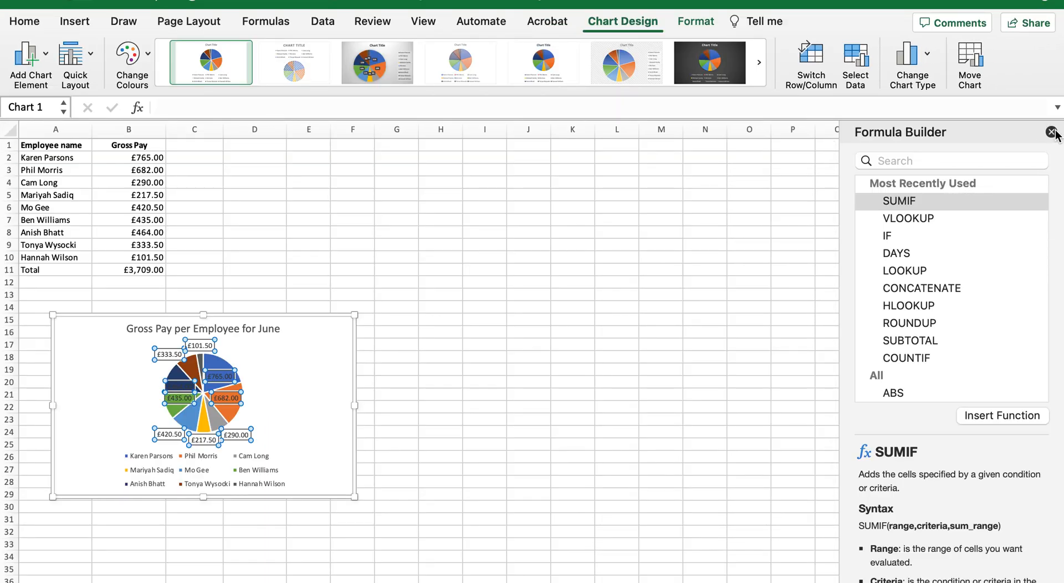
left_click(1051, 133)
left_click(26, 71)
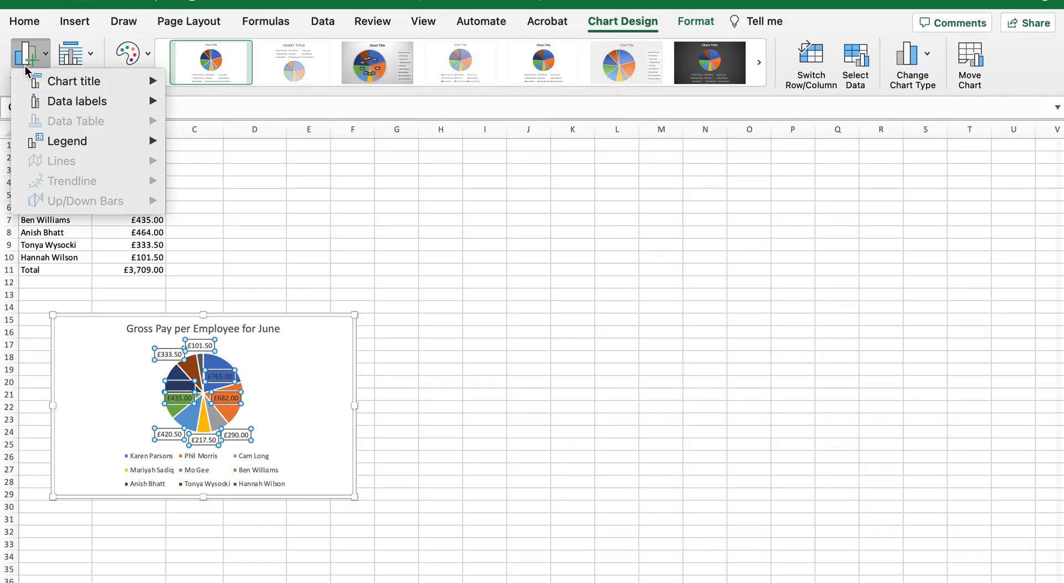
mouse_move(54, 105)
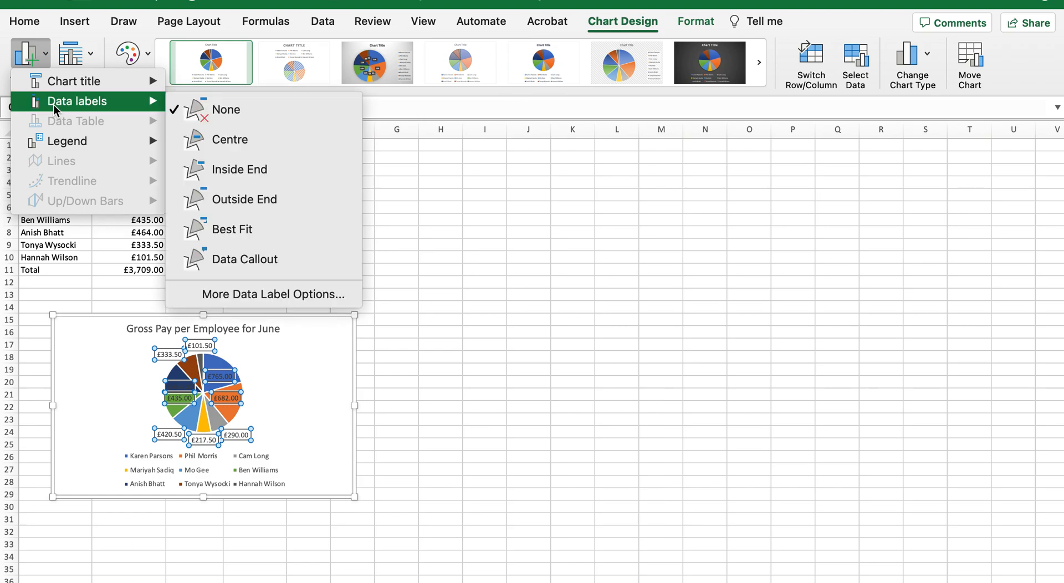
left_click(234, 299)
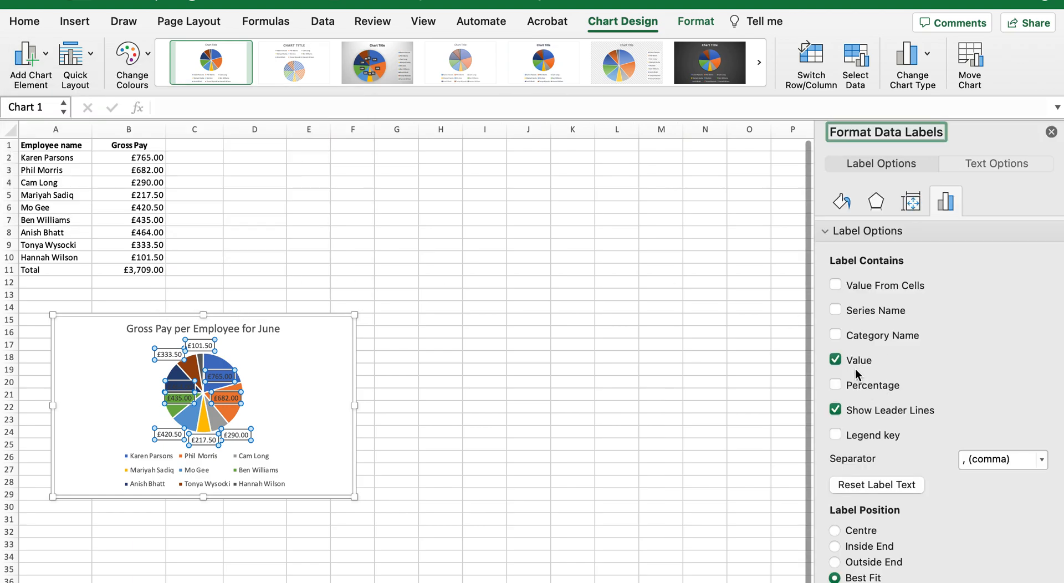
Restore the side-by-side window view, check the data label instruction and set the pie chart's label position to Outside End.
mouse_move(56, 3)
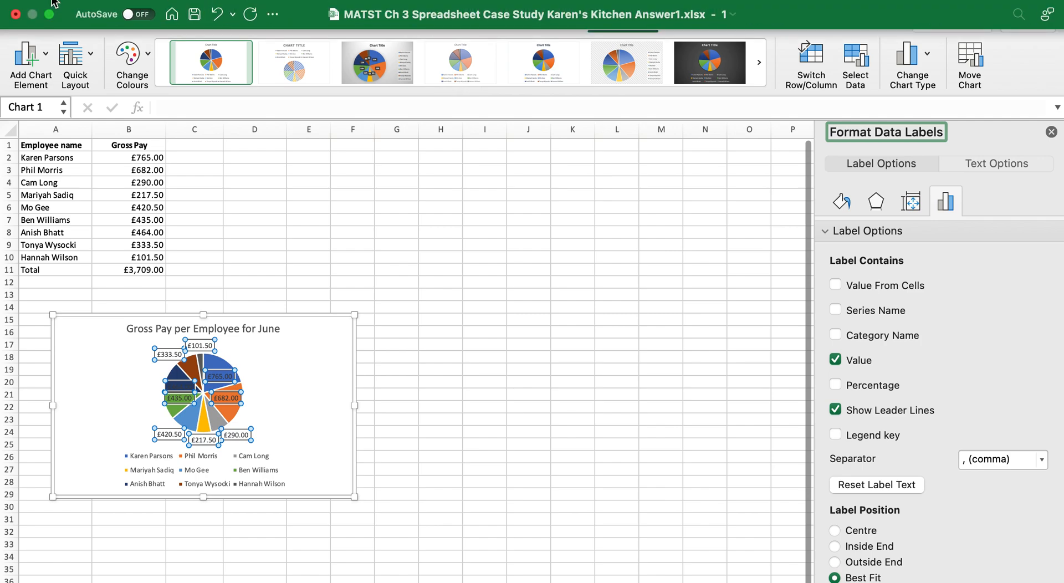
left_click(48, 21)
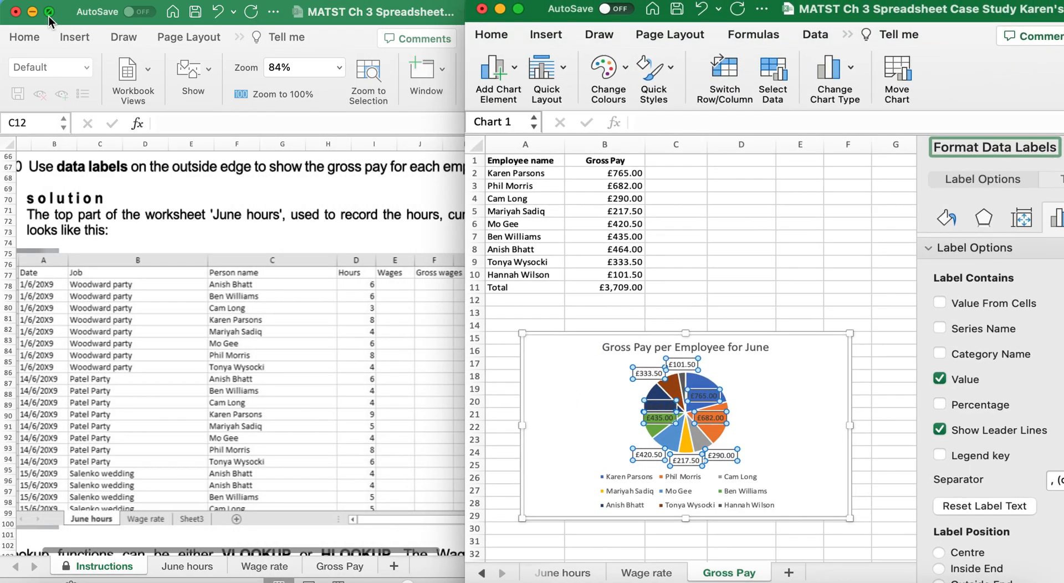
scroll(160, 211, "up", 5)
scroll(159, 210, "right", 3)
scroll(159, 211, "up", 1)
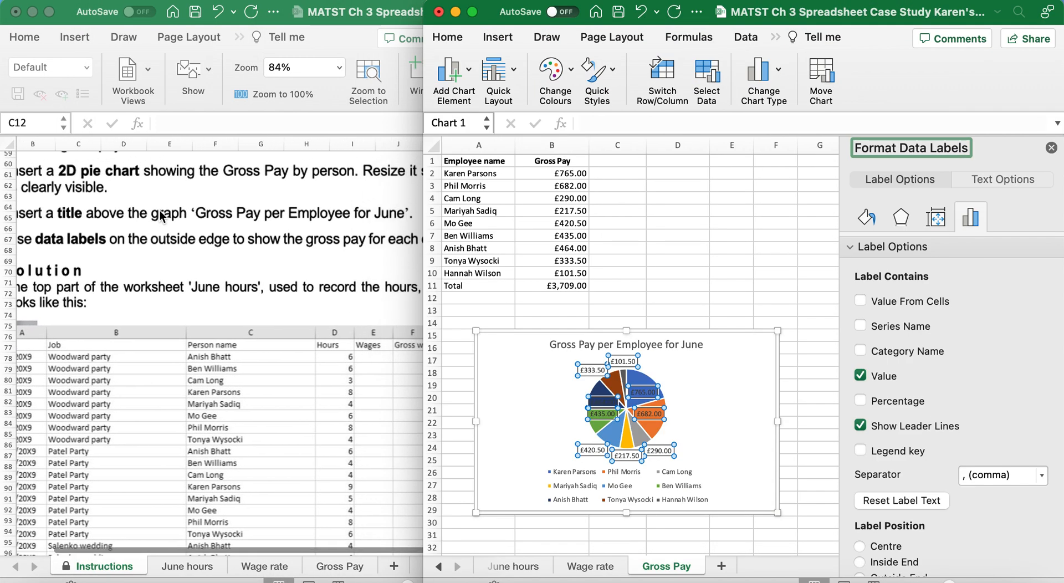
scroll(267, 257, "right", 2)
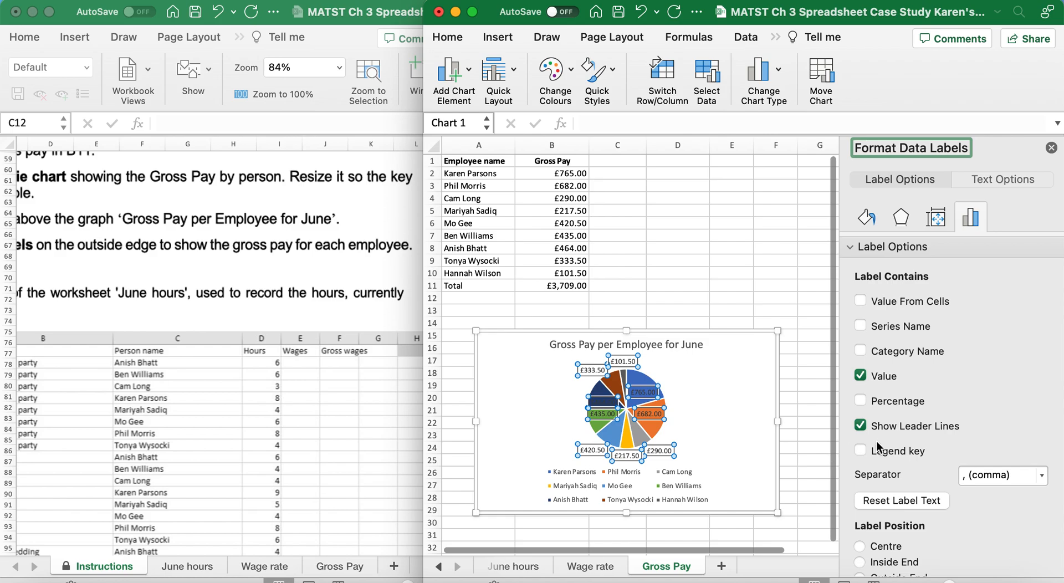
scroll(876, 441, "down", 2)
left_click(861, 524)
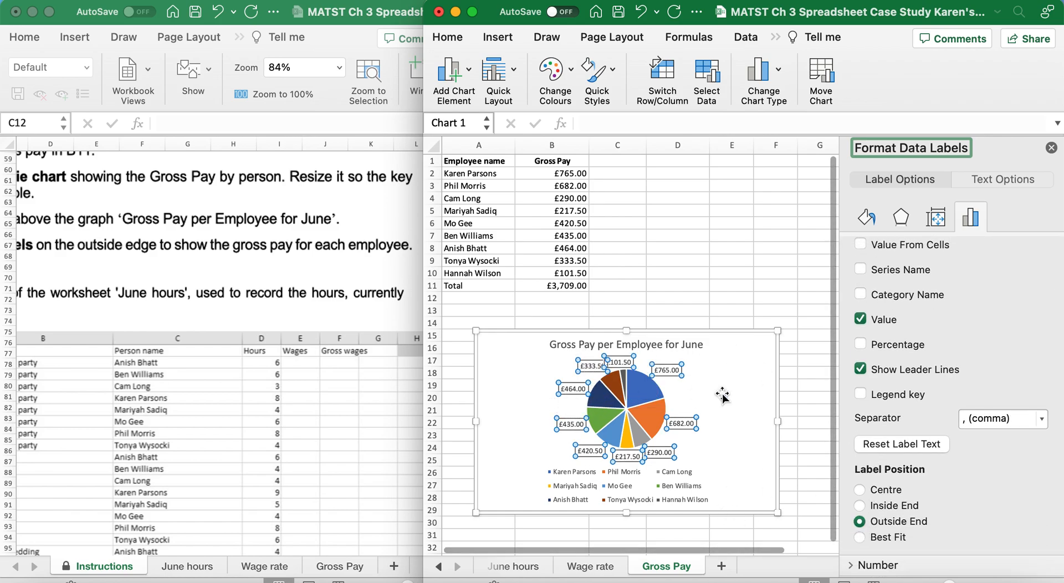
Enlarge the pie chart and move it beside the gross pay table, starting in column C around rows 1 to 22.
left_click(1052, 148)
left_click_drag(778, 332, 964, 247)
left_click_drag(490, 415, 623, 327)
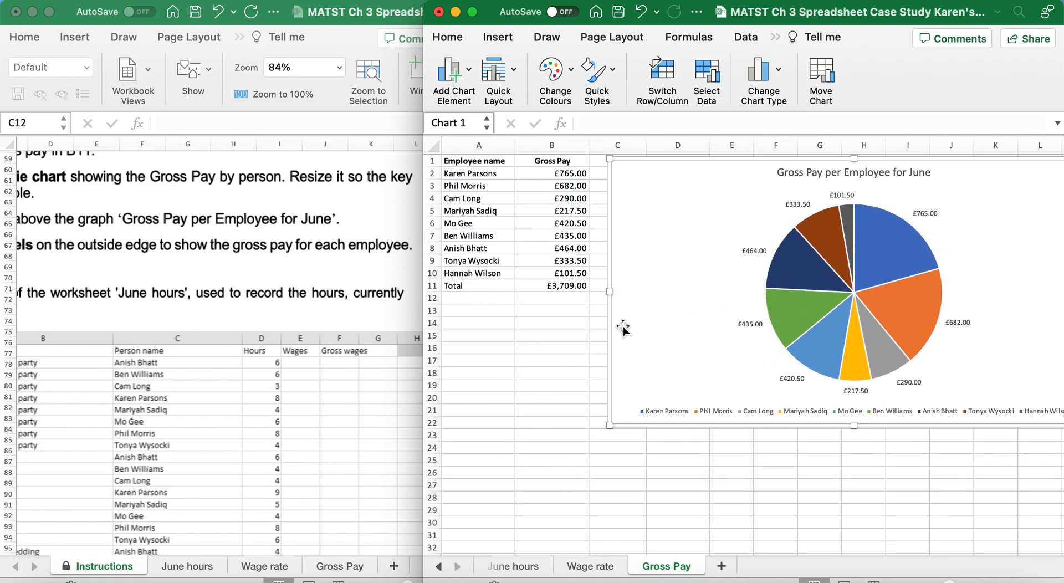
Compare the finished pie chart with the model solution in the Instructions sheet and look back over the worked answer.
left_click(188, 264)
scroll(189, 264, "left", 5)
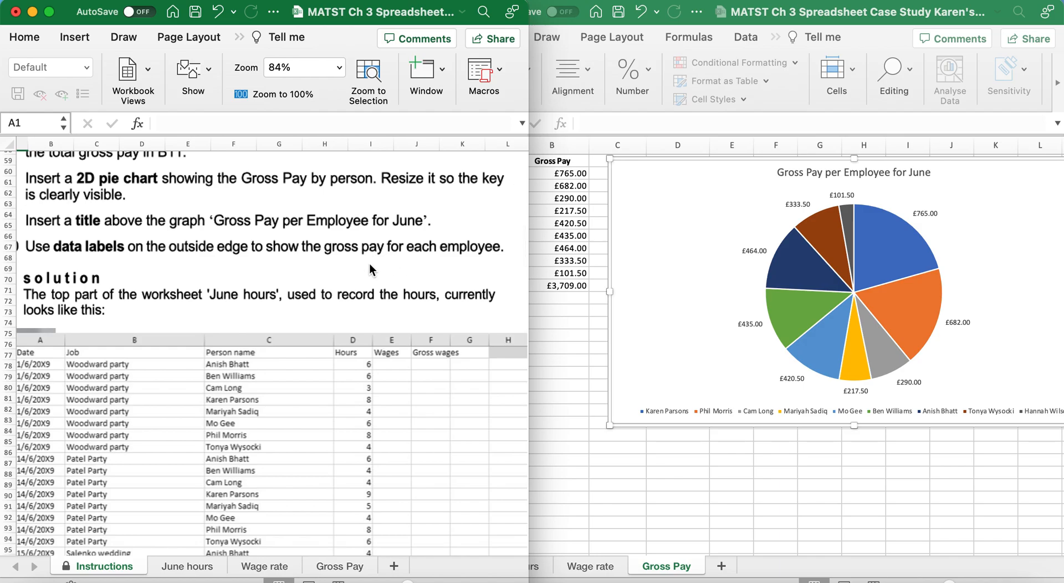
scroll(213, 454, "down", 15)
scroll(214, 454, "up", 5)
scroll(214, 454, "down", 15)
scroll(214, 453, "down", 20)
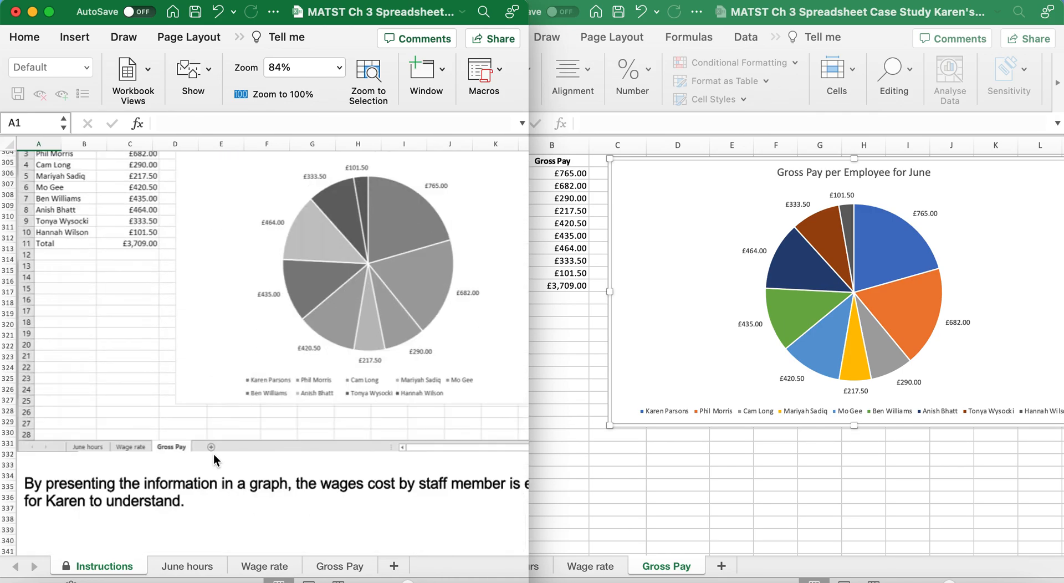
scroll(214, 454, "up", 20)
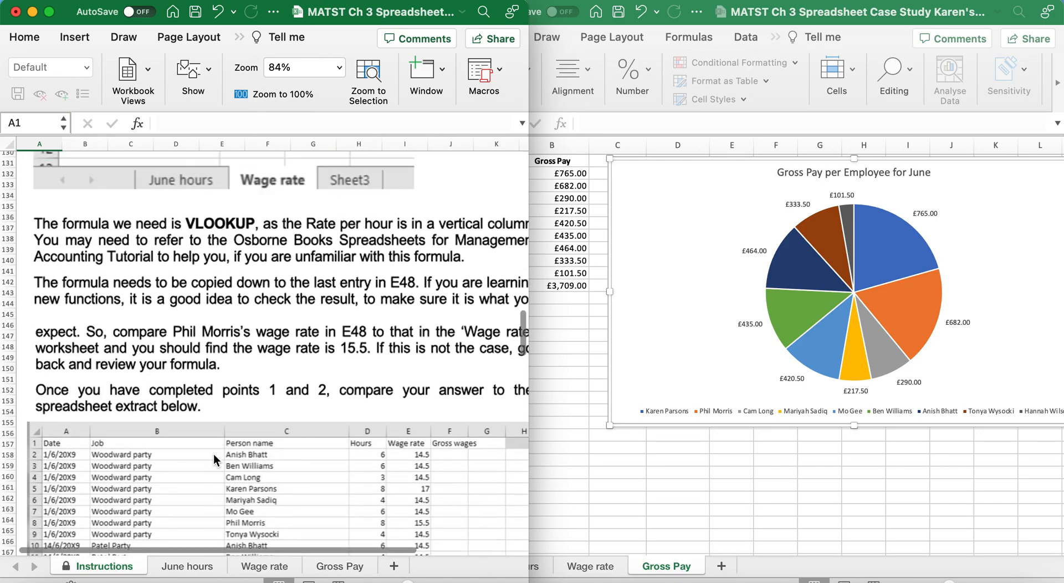